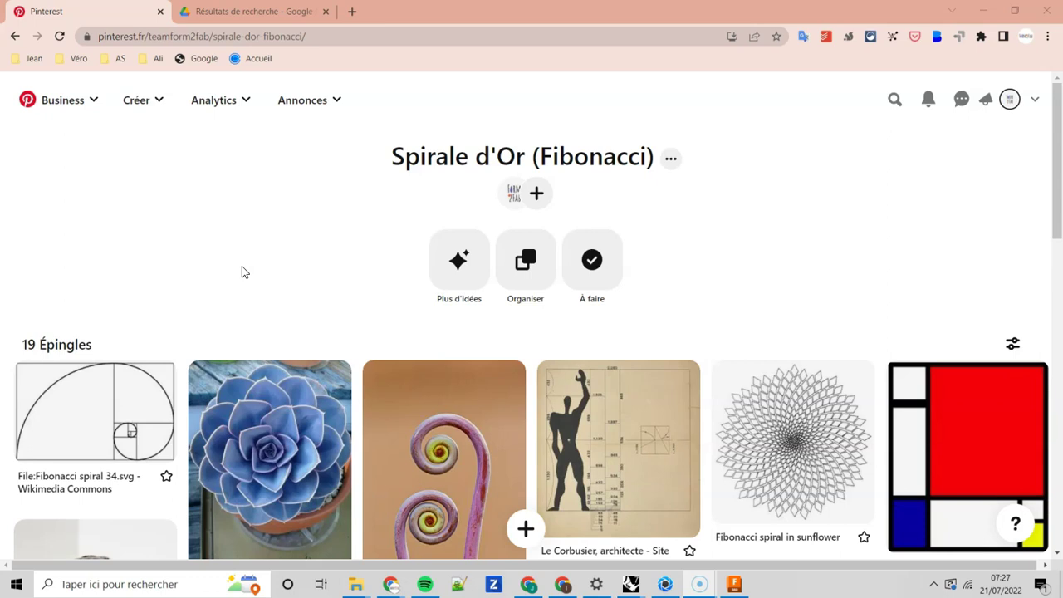
Switch to Fusion 360 and show the twisted body swept along the golden spiral in Spirale d or L1 v1
{"action": "scroll", "coordinate": [279, 263], "scroll_direction": "down", "scroll_amount": 2}
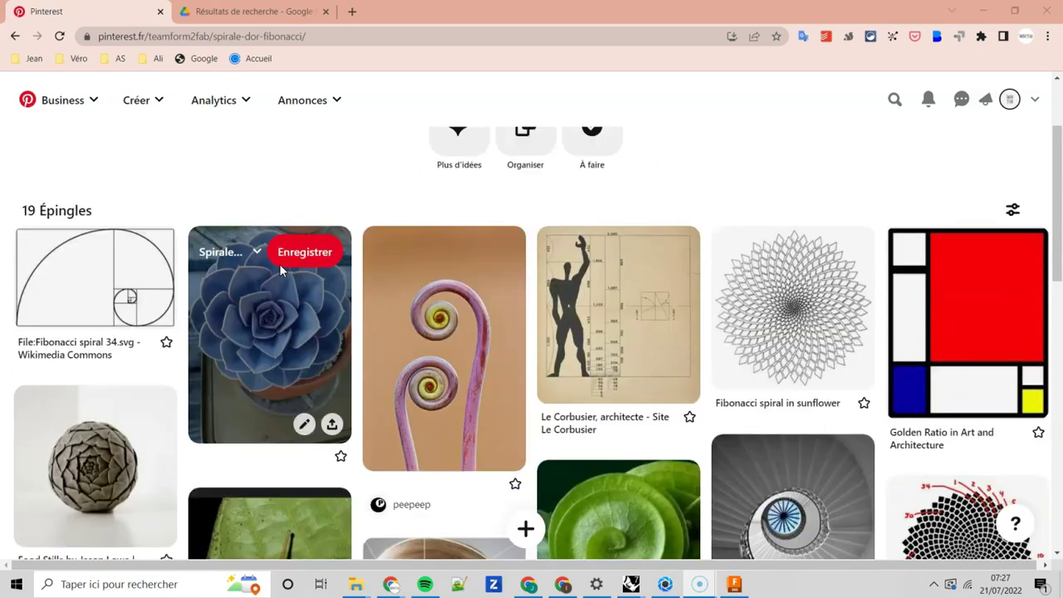
{"action": "scroll", "coordinate": [347, 277], "scroll_direction": "down", "scroll_amount": 2}
{"action": "mouse_move", "coordinate": [444, 349]}
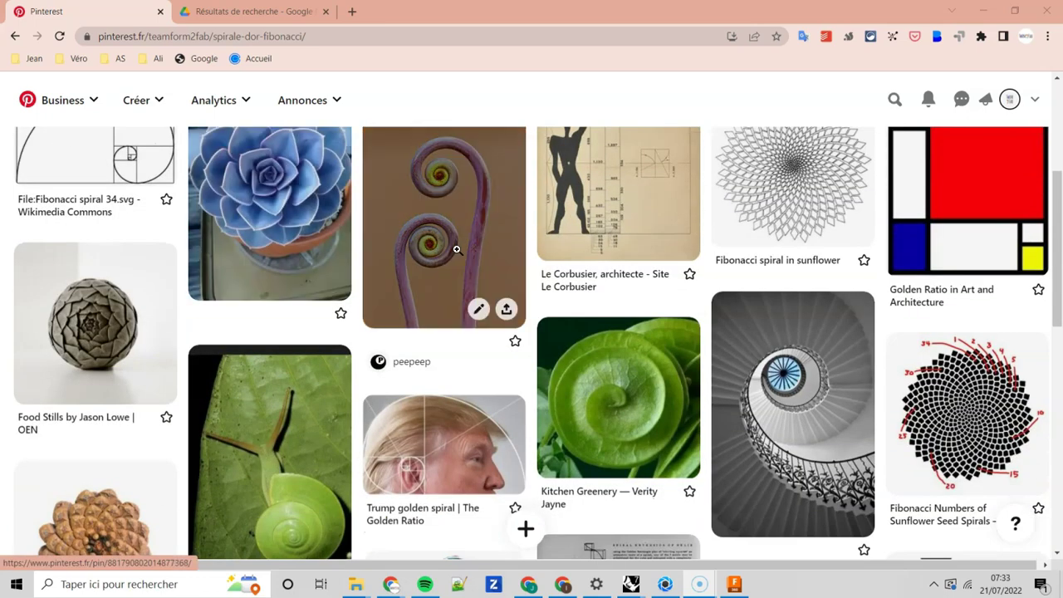
{"action": "key", "text": "alt+Tab"}
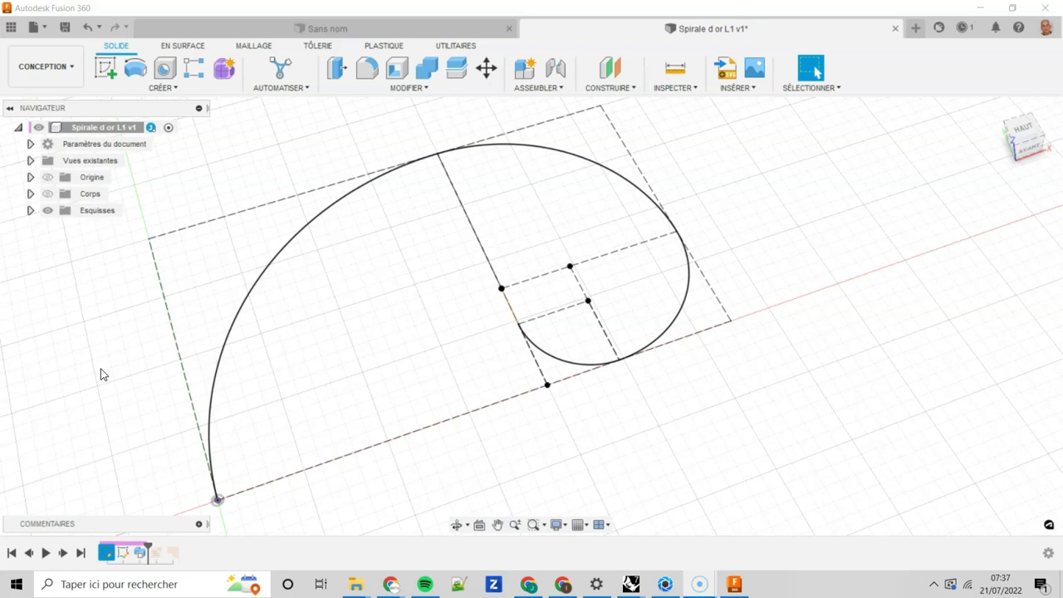
{"action": "left_click", "coordinate": [47, 193]}
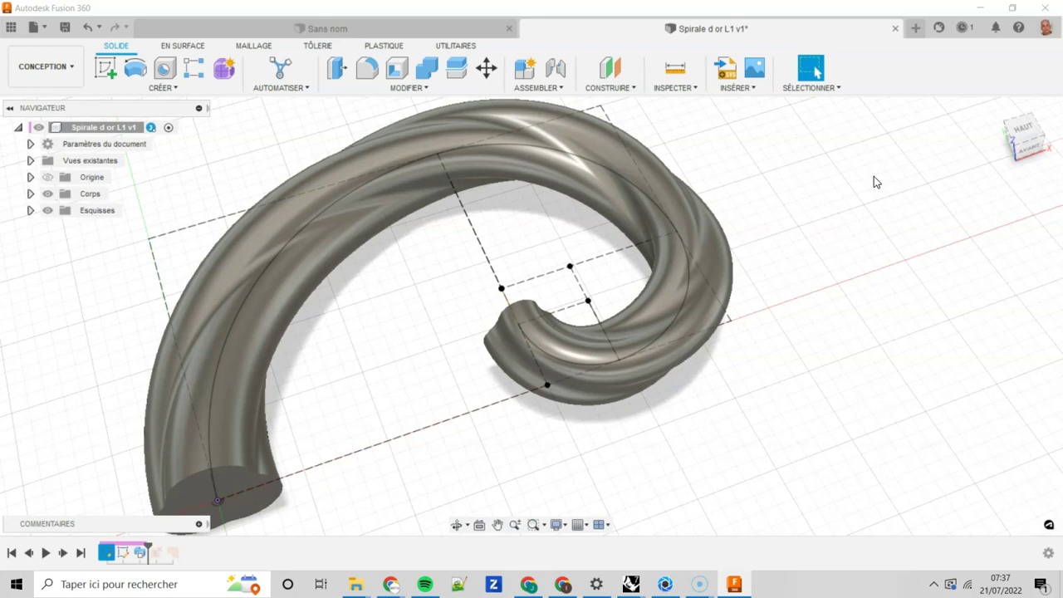
Create a new design saved as 'Spirale d or', then return to the reference spiral design
{"action": "left_click", "coordinate": [914, 30]}
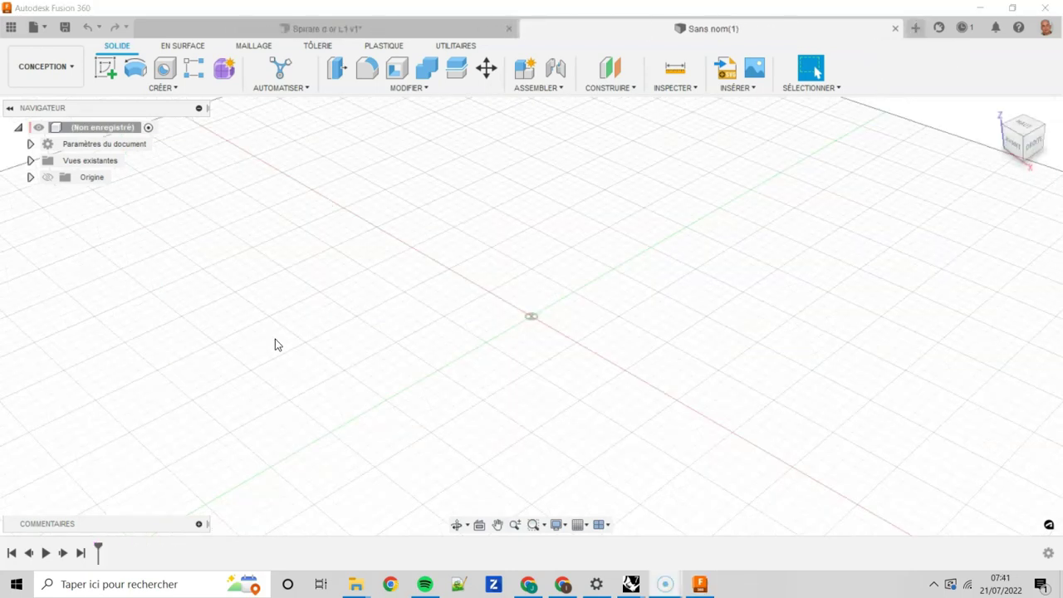
{"action": "left_click", "coordinate": [65, 26]}
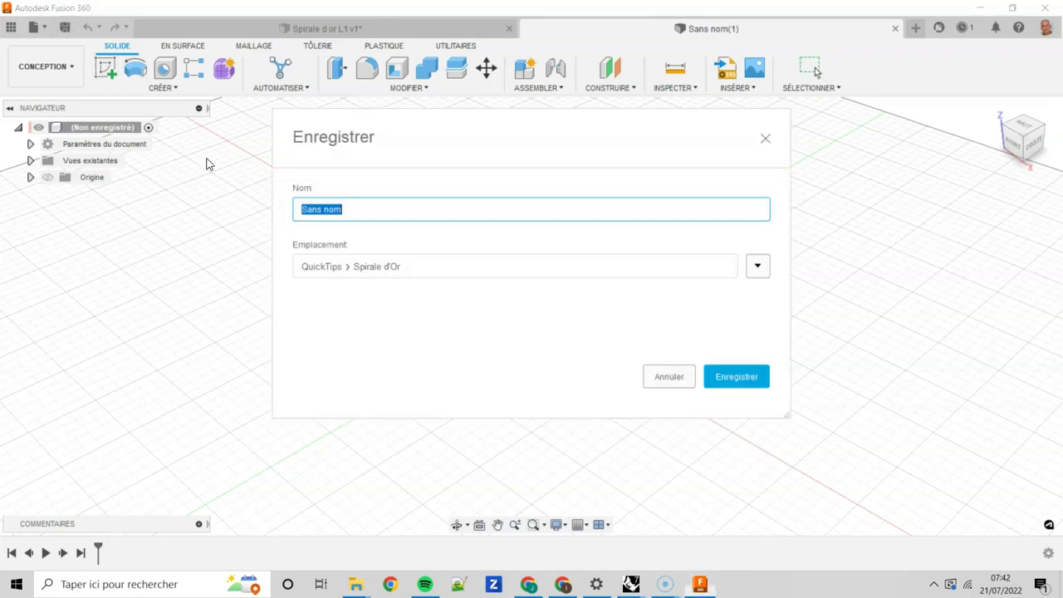
{"action": "type", "text": "Spirale d "}
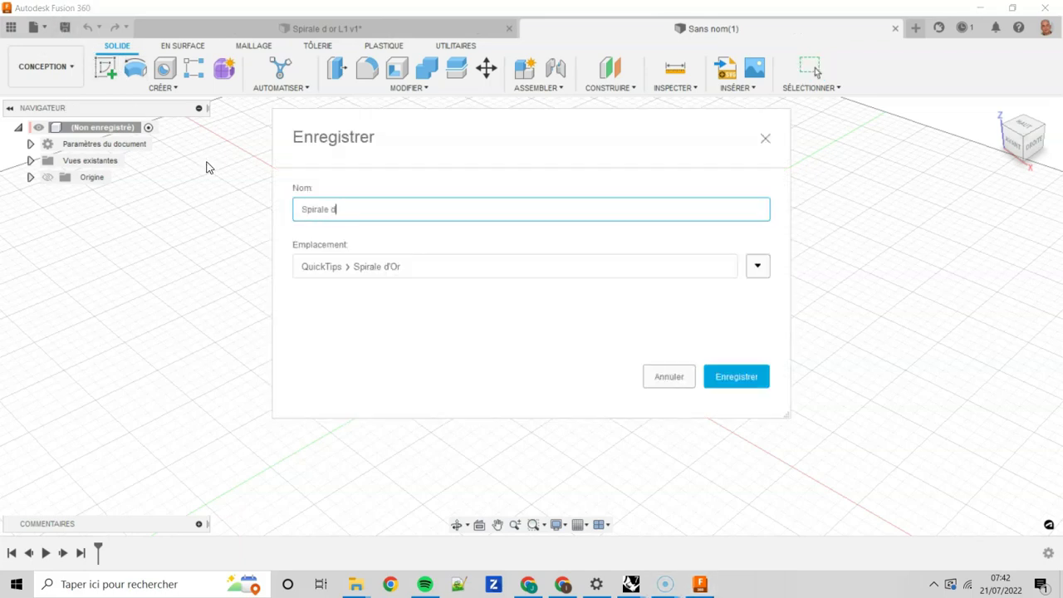
{"action": "type", "text": "or"}
{"action": "left_click", "coordinate": [736, 380]}
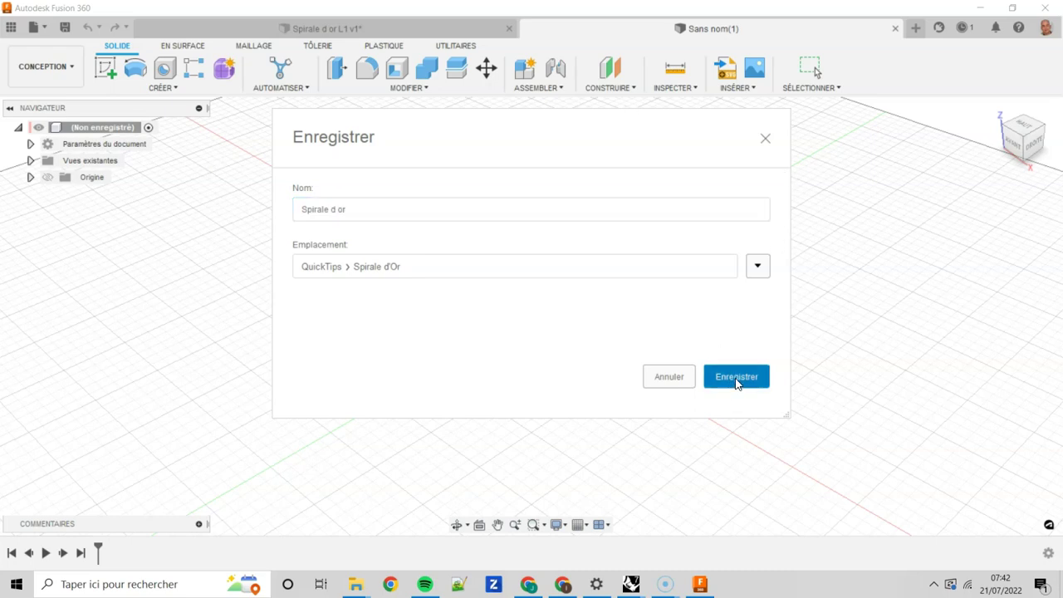
{"action": "left_click", "coordinate": [342, 30]}
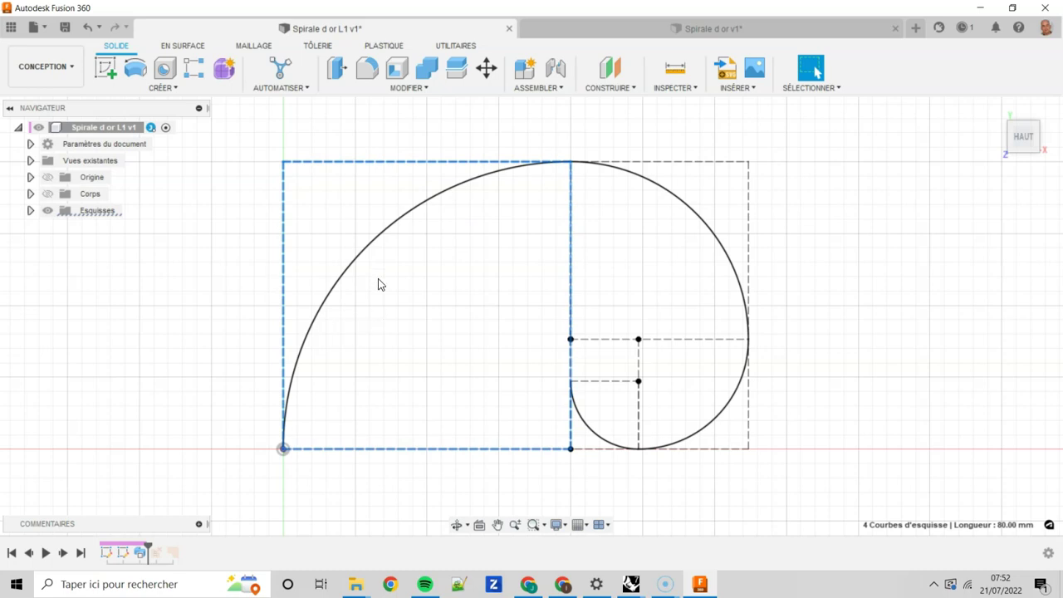
Inspect the reference sketch's quarter arcs and square edges, then move to the Spirale d or design
{"action": "left_click", "coordinate": [368, 248]}
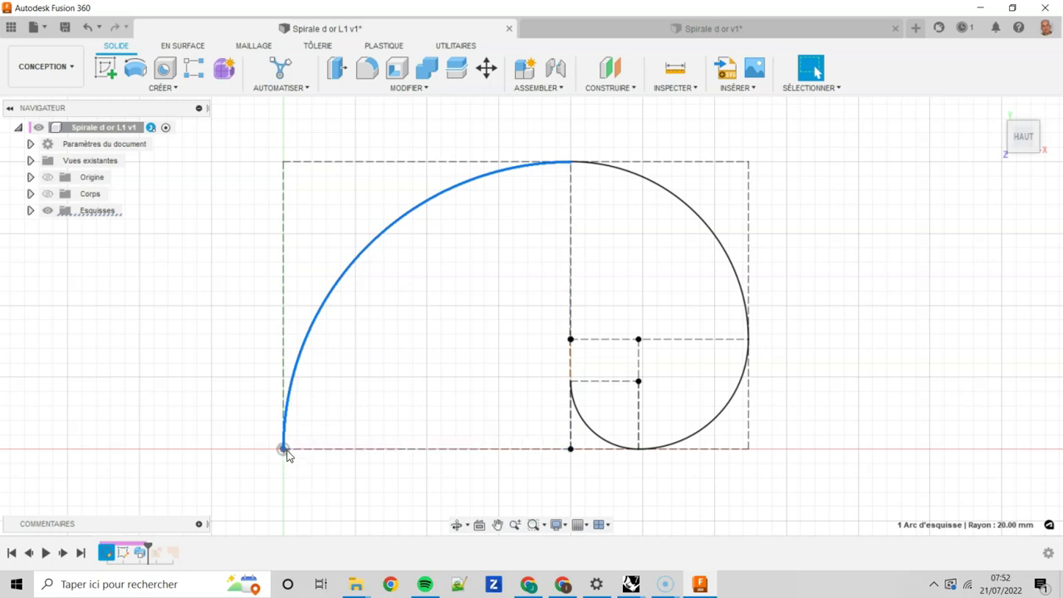
{"action": "left_click", "coordinate": [664, 161]}
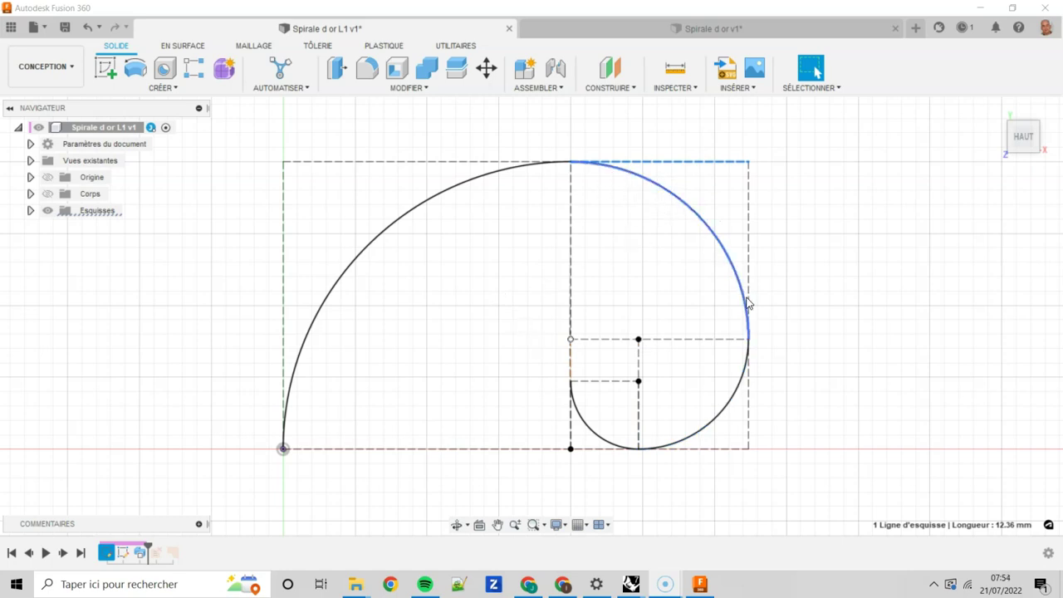
{"action": "left_click", "coordinate": [724, 257]}
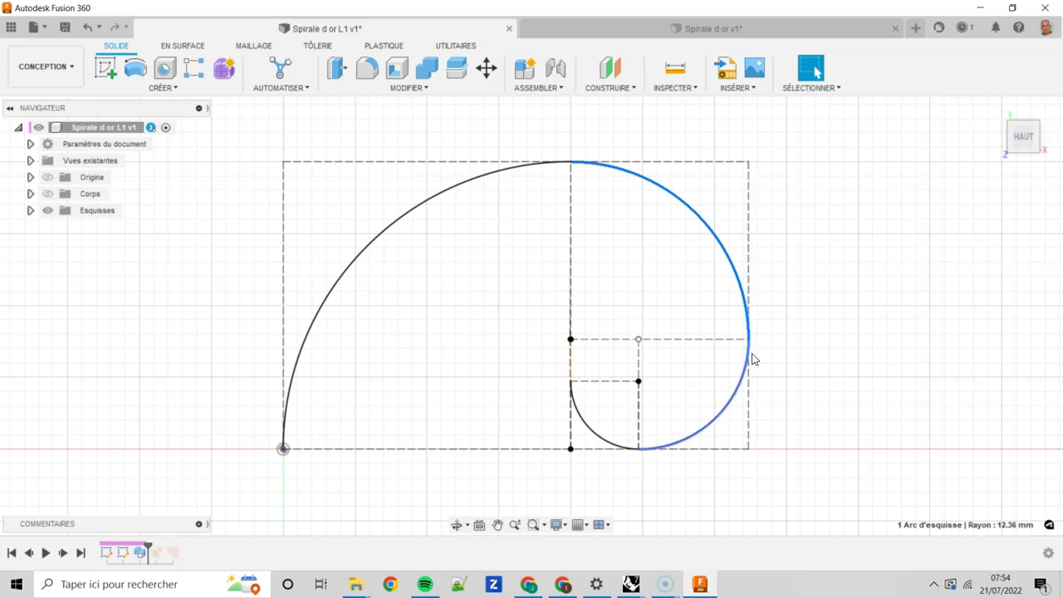
{"action": "double_click", "coordinate": [600, 449]}
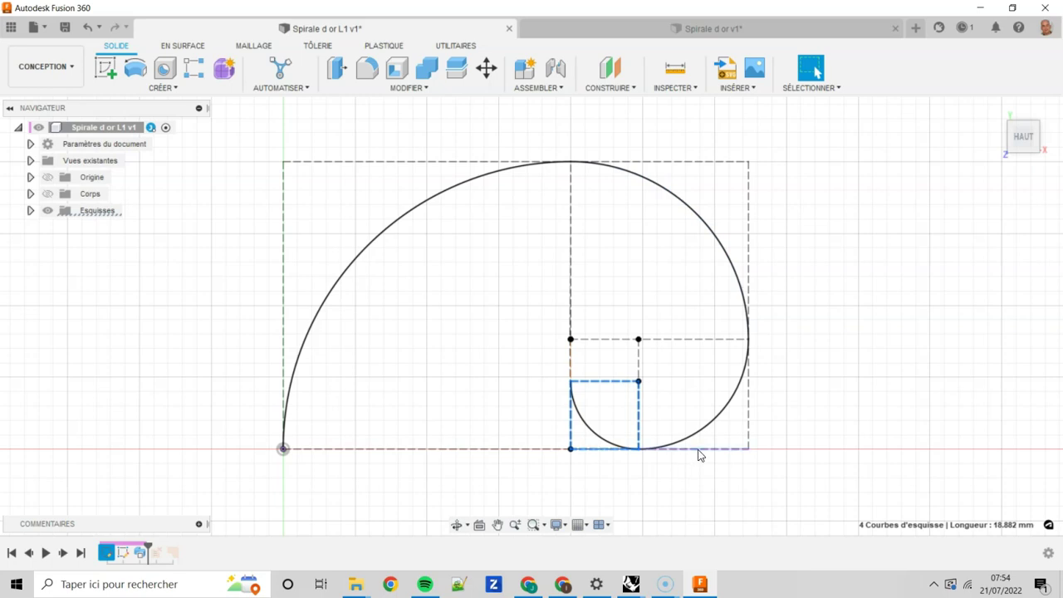
{"action": "left_click", "coordinate": [757, 32]}
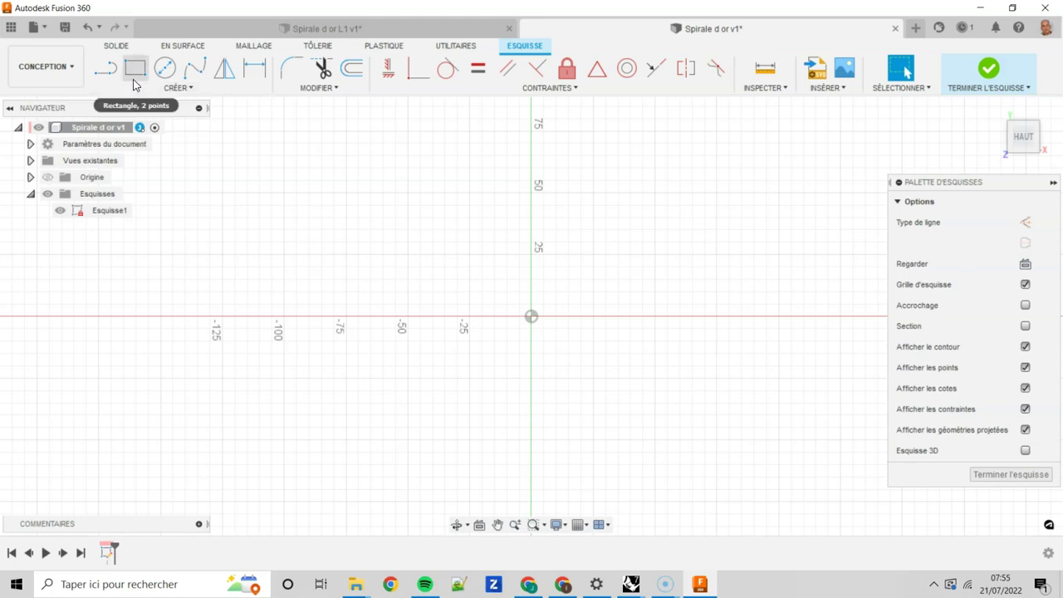
Draw a 10 × 10 mm construction rectangle with one corner at the sketch origin
{"action": "left_click", "coordinate": [134, 76]}
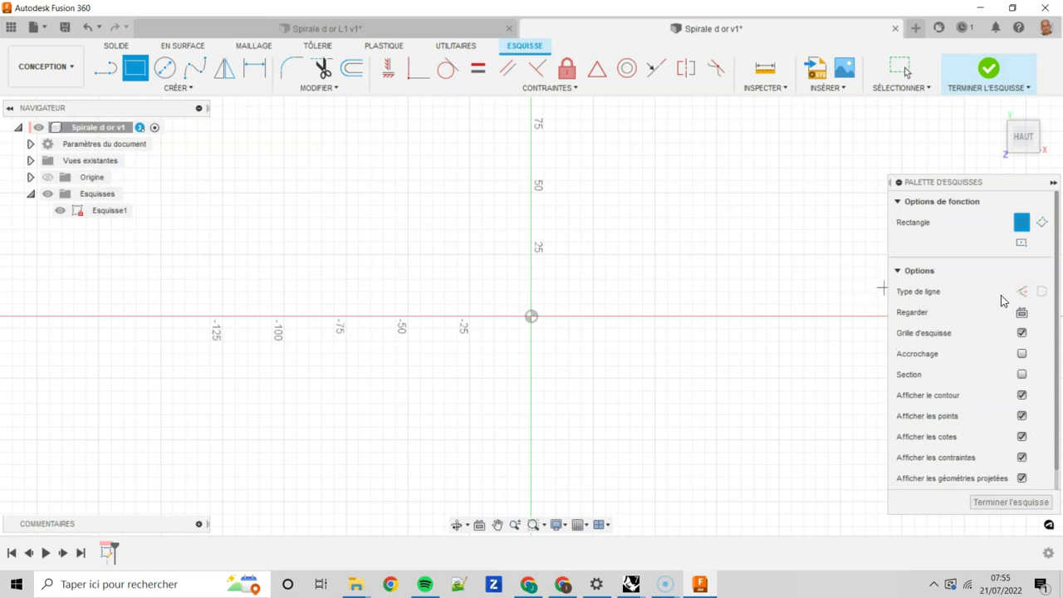
{"action": "left_click", "coordinate": [1022, 292]}
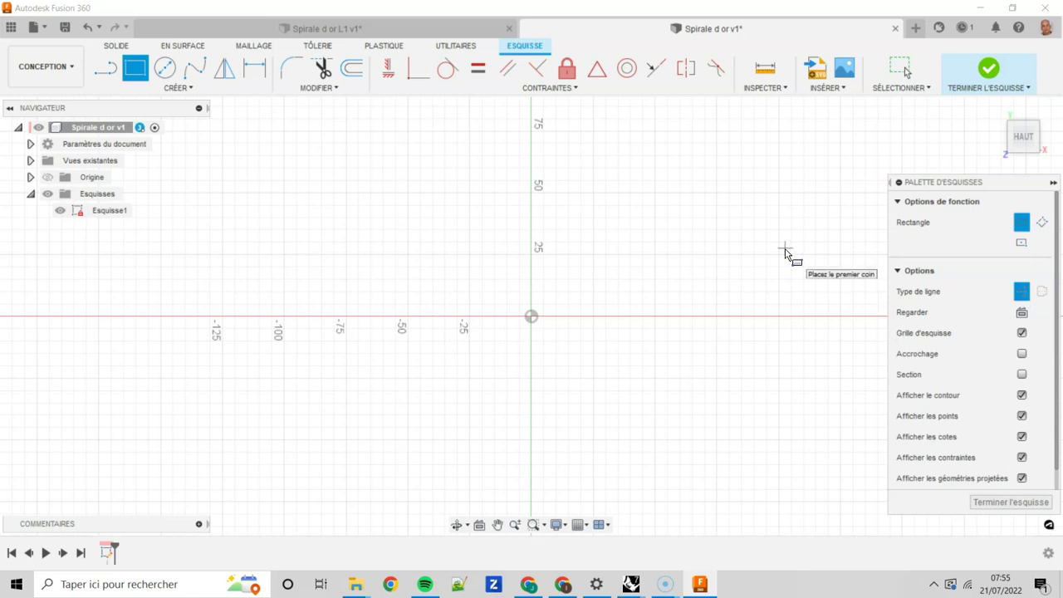
{"action": "left_click", "coordinate": [532, 317]}
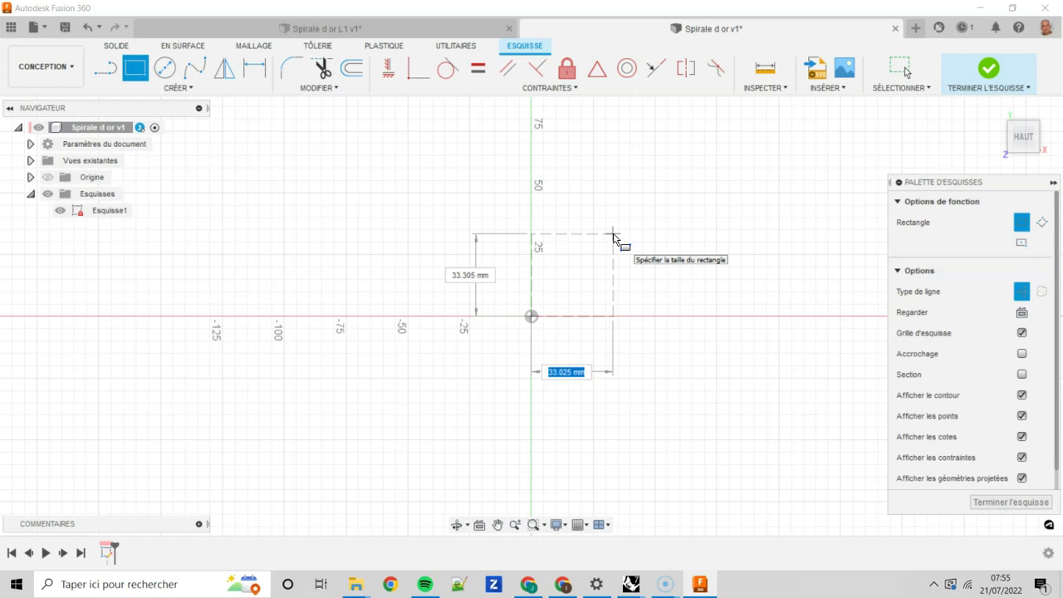
{"action": "type", "text": "1"}
{"action": "type", "text": "0"}
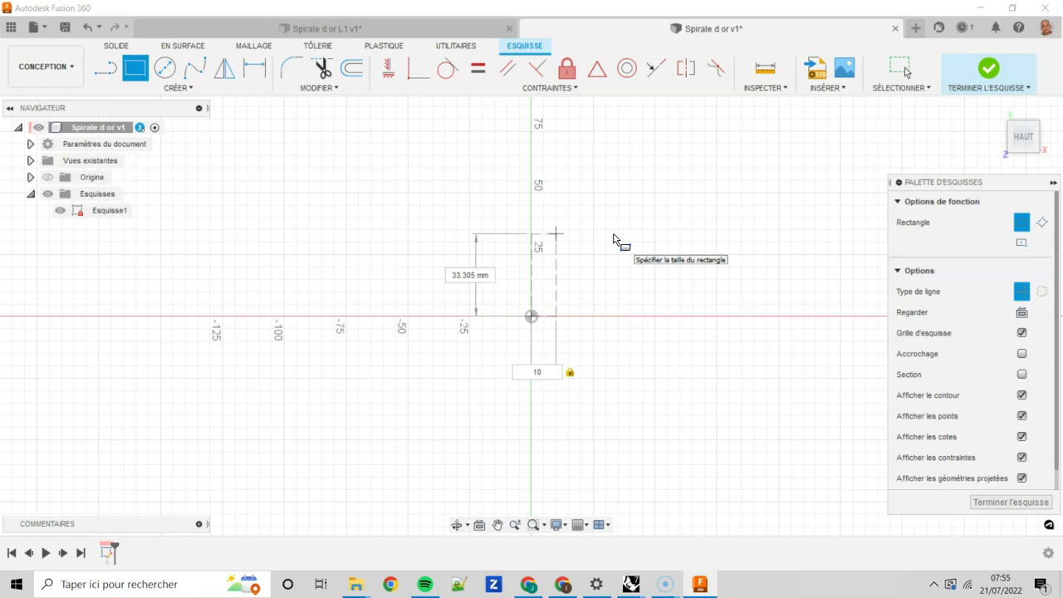
{"action": "key", "text": "Tab"}
{"action": "type", "text": "10"}
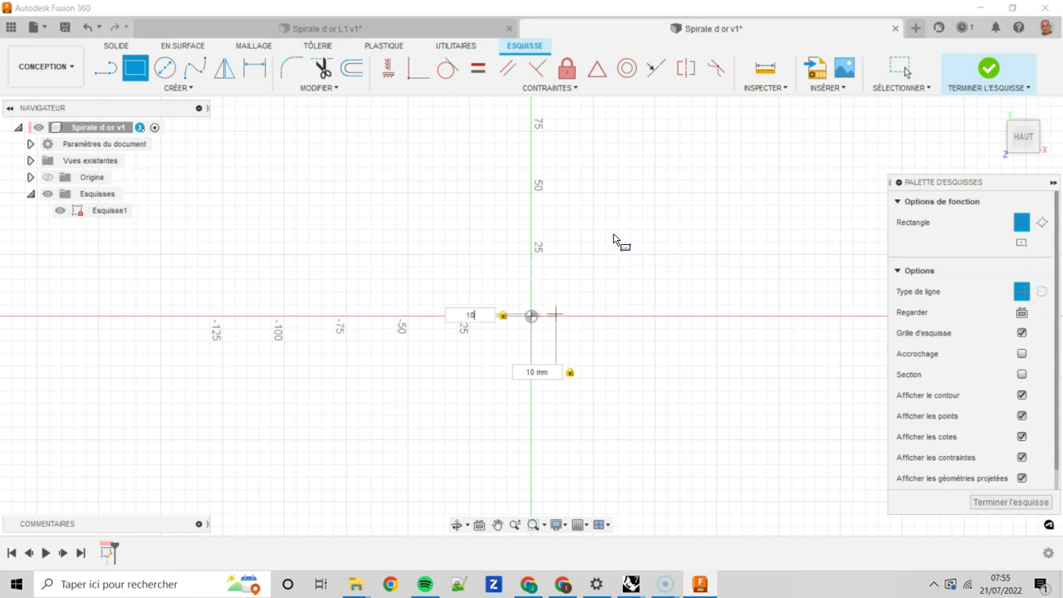
{"action": "key", "text": "Return"}
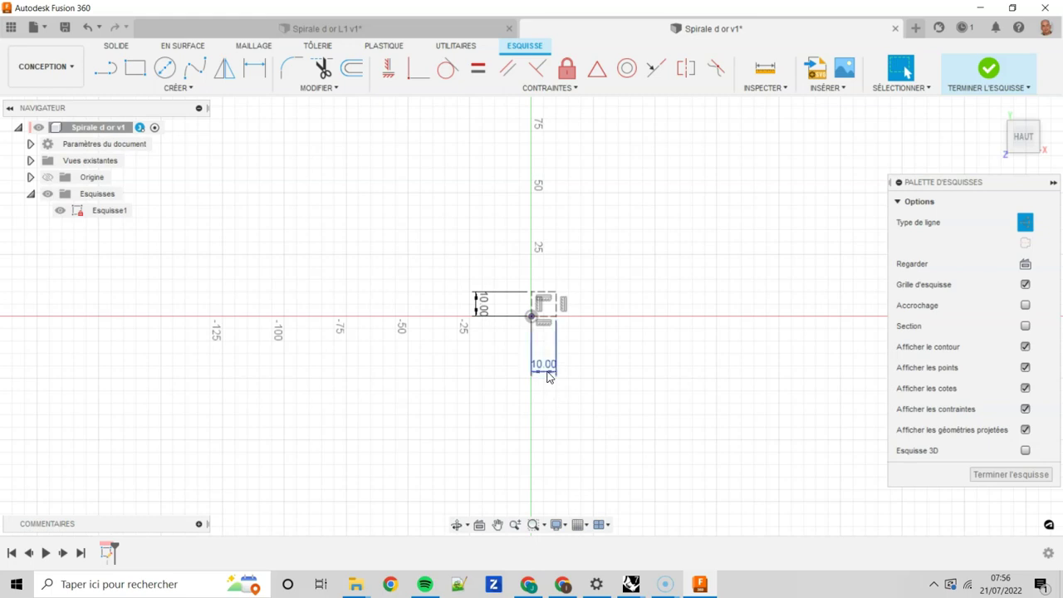
Draw a center-point quarter arc centred on the square's corner, from the origin to the opposite corner
{"action": "left_click", "coordinate": [544, 524]}
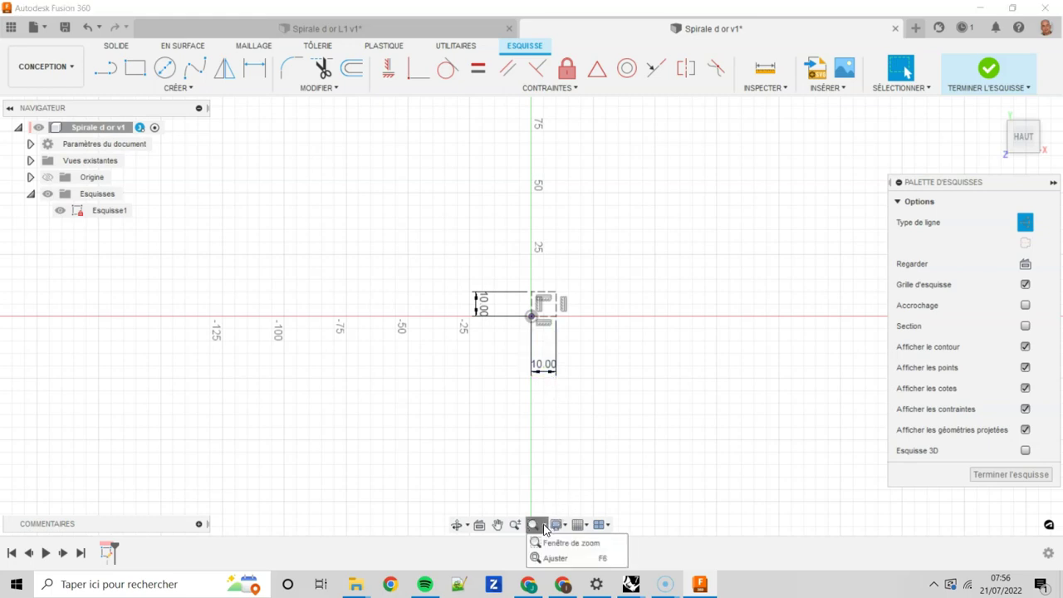
{"action": "left_click", "coordinate": [555, 559]}
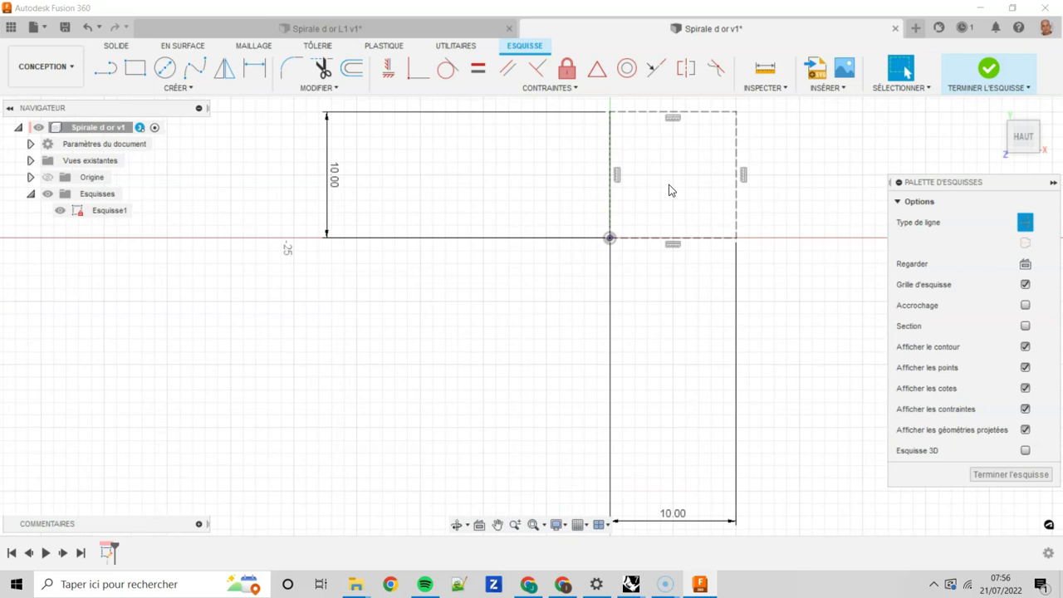
{"action": "left_click", "coordinate": [186, 88]}
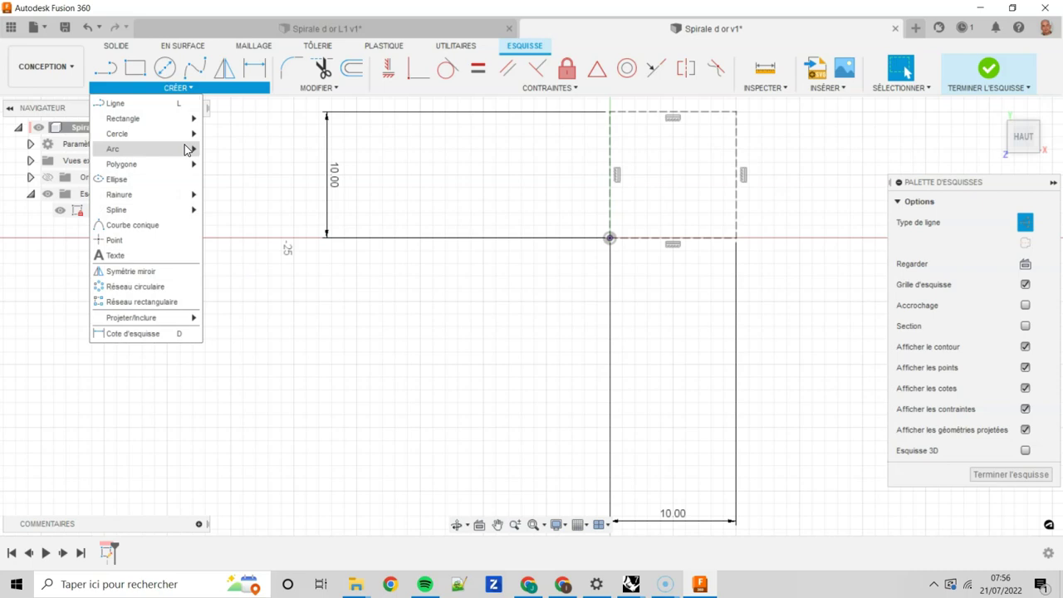
{"action": "mouse_move", "coordinate": [113, 148]}
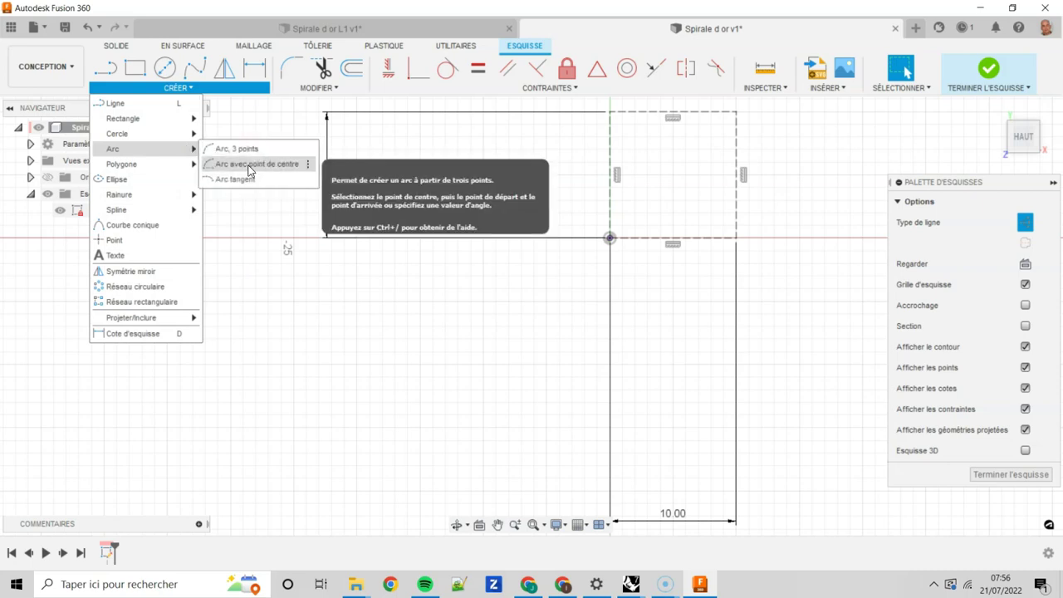
{"action": "left_click", "coordinate": [250, 170]}
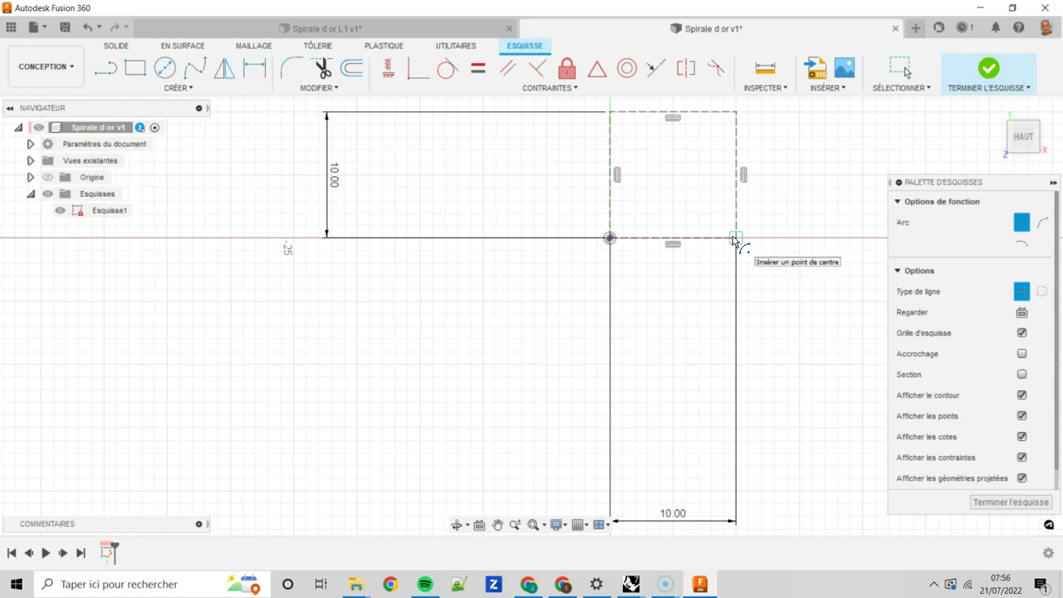
{"action": "left_click", "coordinate": [735, 239]}
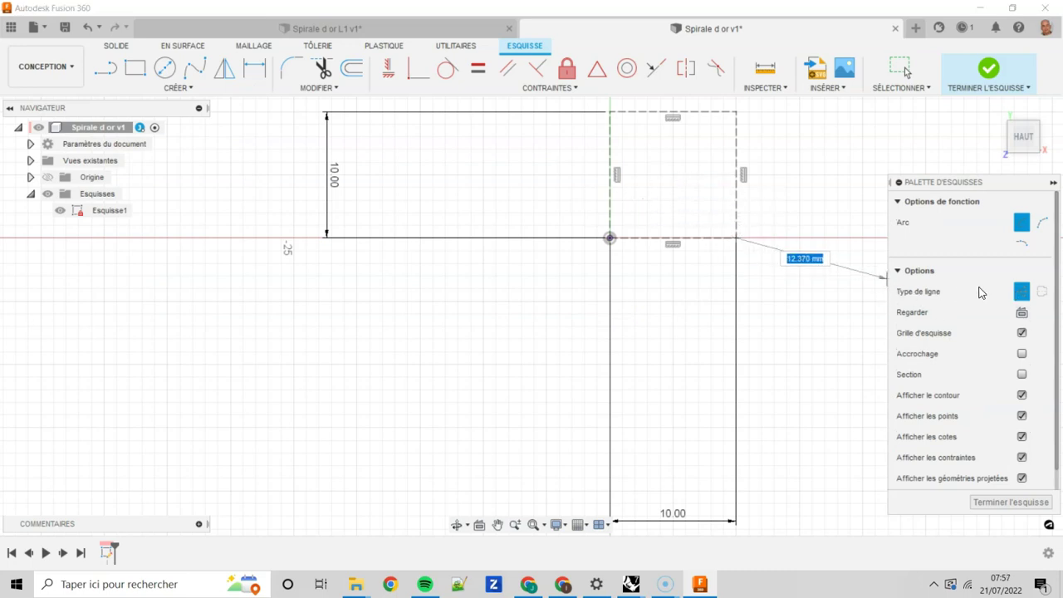
{"action": "left_click", "coordinate": [609, 239]}
{"action": "left_click", "coordinate": [736, 113]}
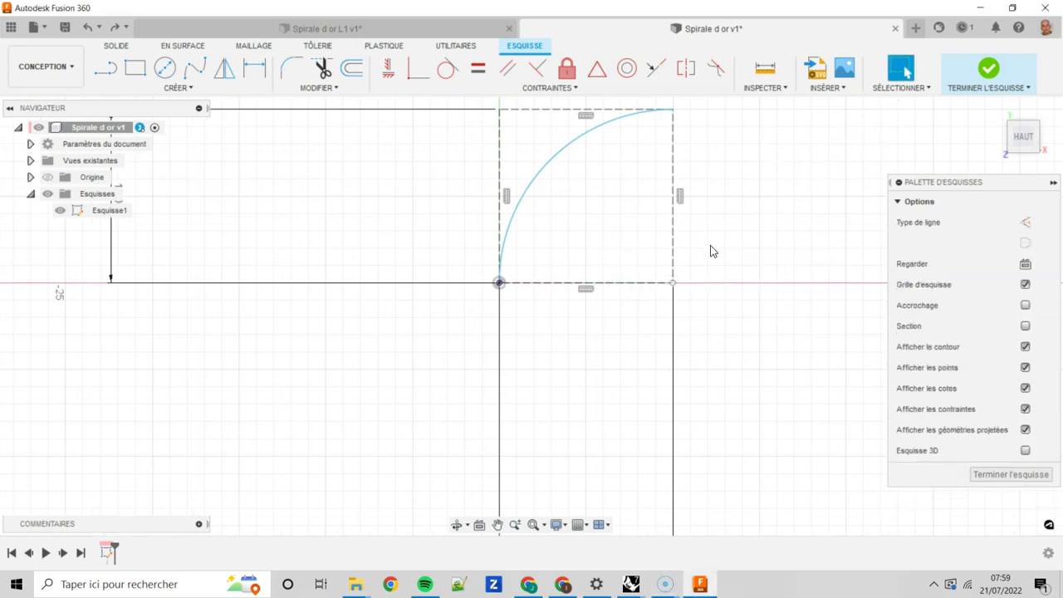
Make the loose sketch point coincident with the square's lower-right corner
{"action": "left_click", "coordinate": [556, 165]}
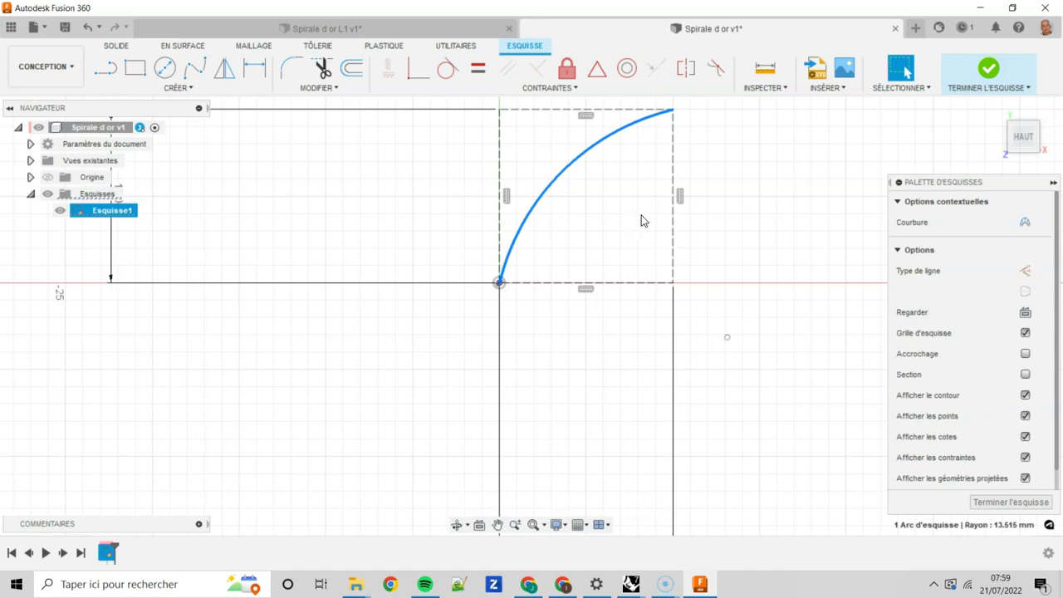
{"action": "left_click", "coordinate": [598, 180]}
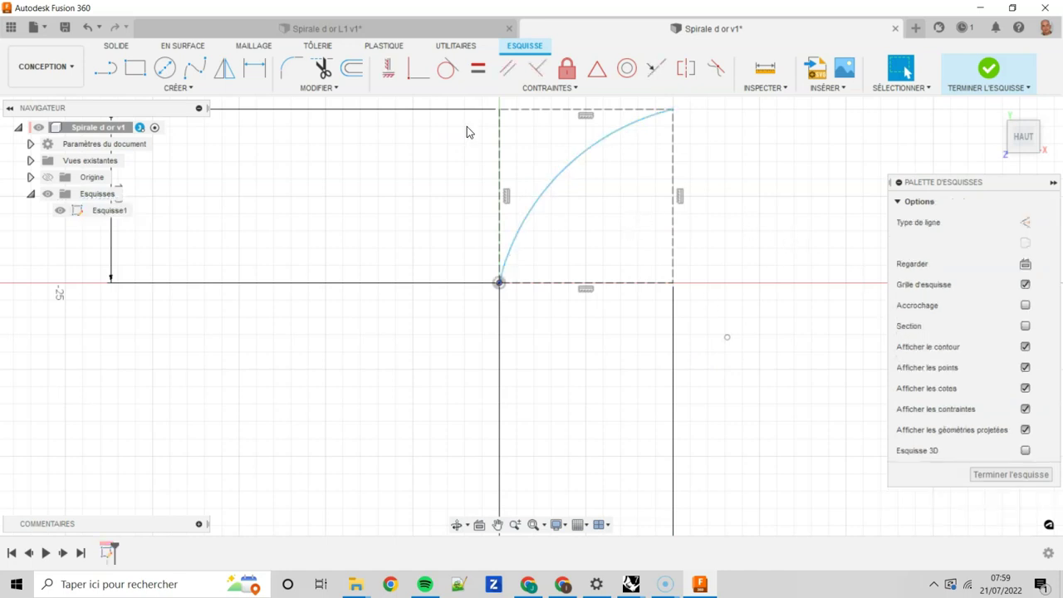
{"action": "left_click", "coordinate": [418, 81]}
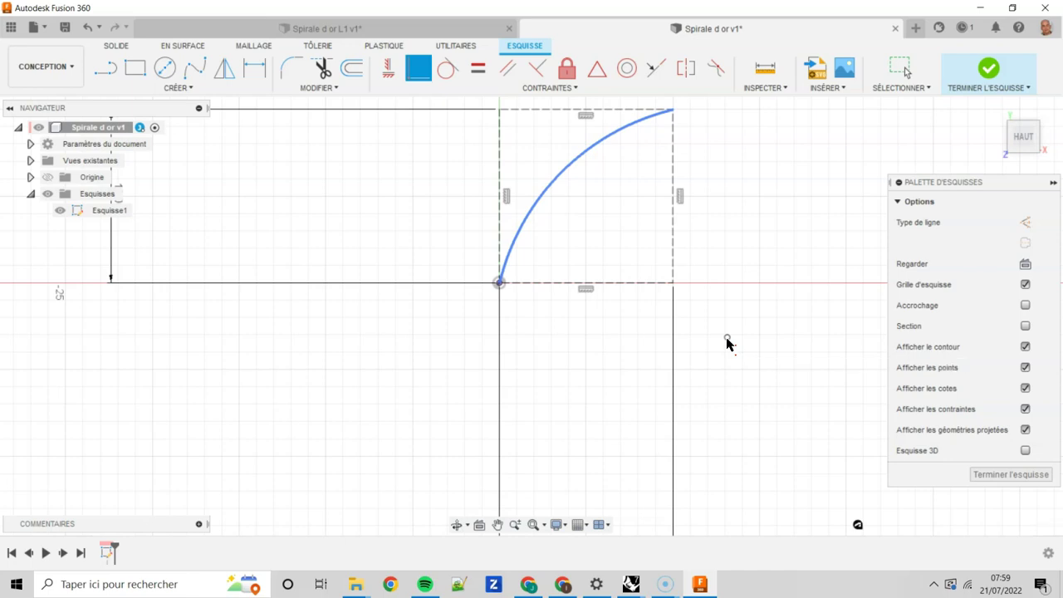
{"action": "left_click", "coordinate": [726, 338]}
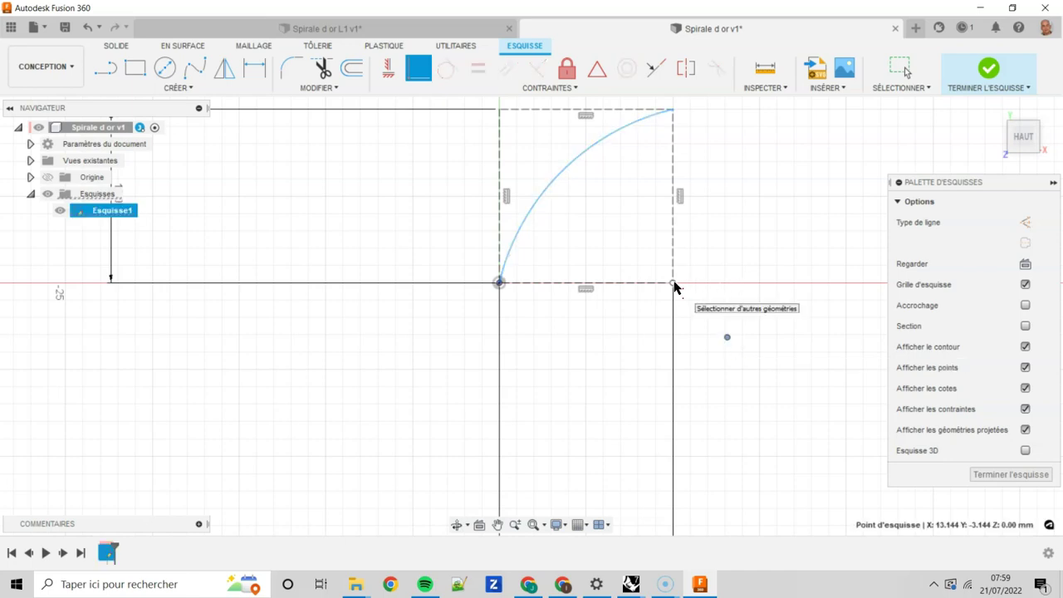
{"action": "left_click", "coordinate": [673, 284]}
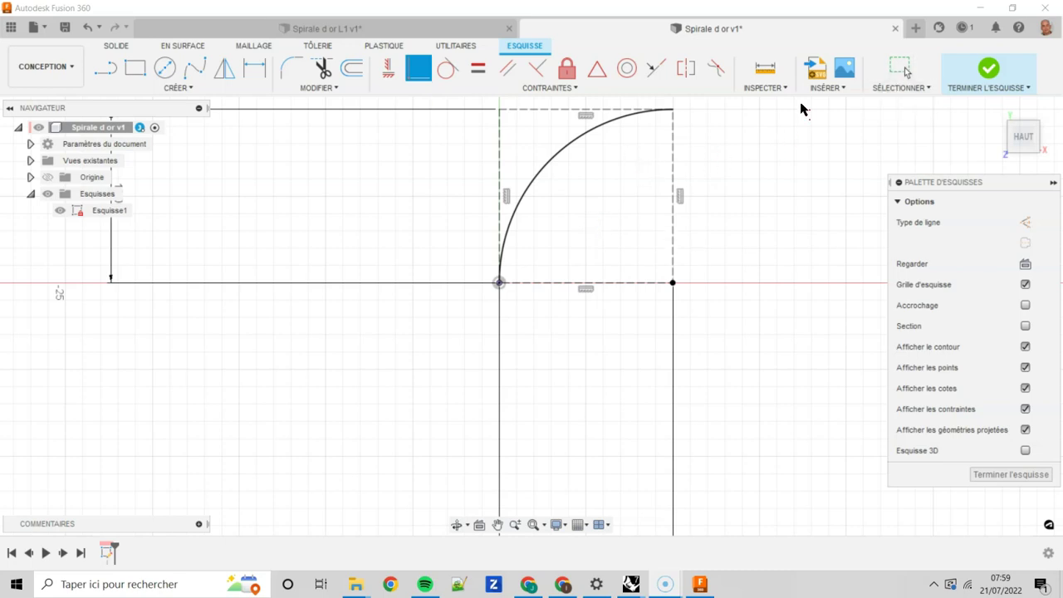
{"action": "left_click", "coordinate": [893, 70]}
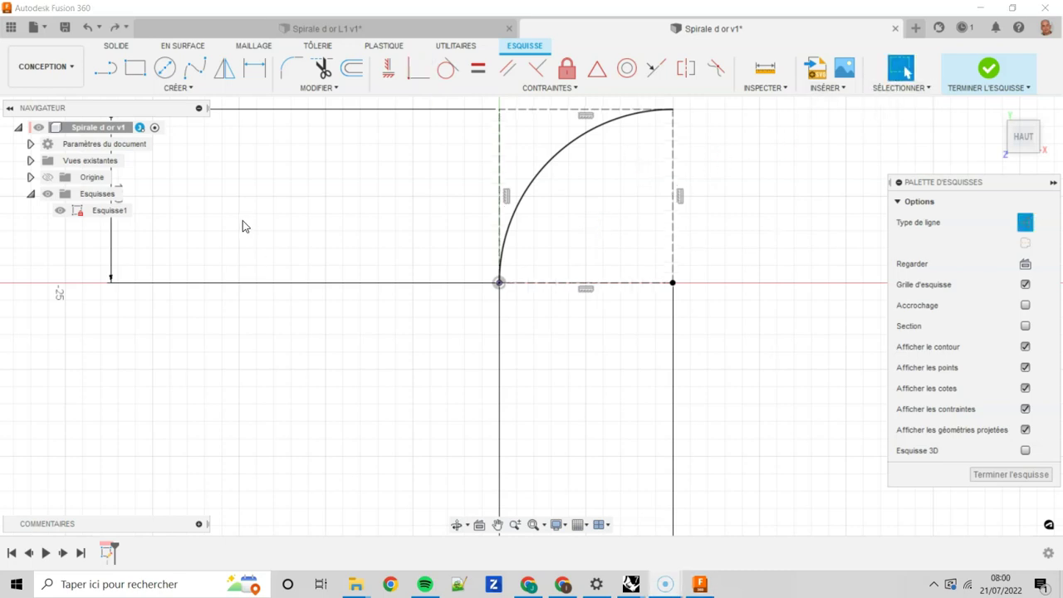
Draw a smaller construction rectangle beside the square, anchored at its top-right corner
{"action": "left_click", "coordinate": [145, 73]}
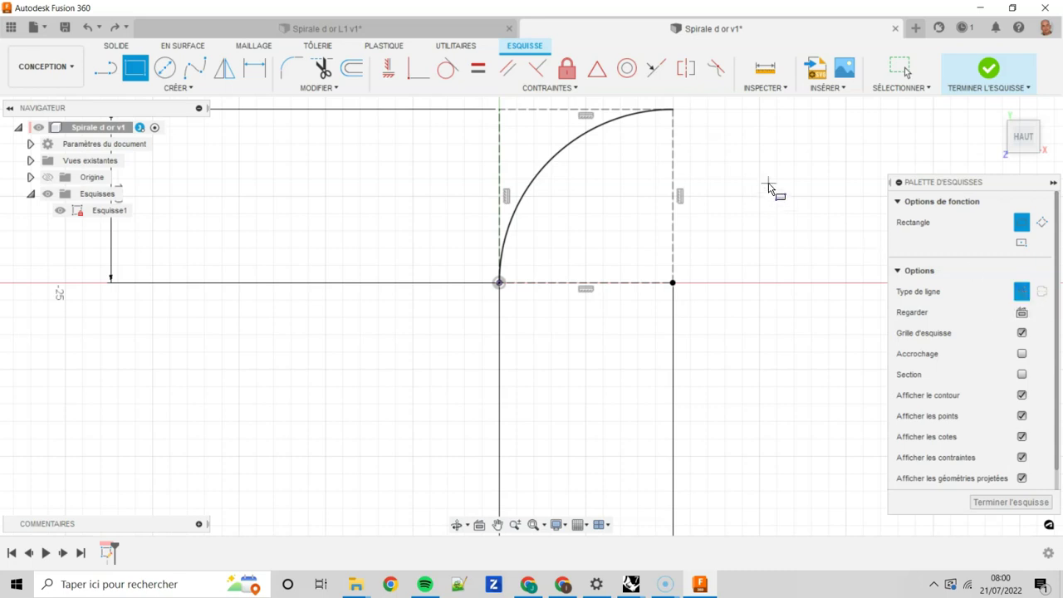
{"action": "middle_click_drag", "start_coordinate": [769, 192], "coordinate": [726, 233]}
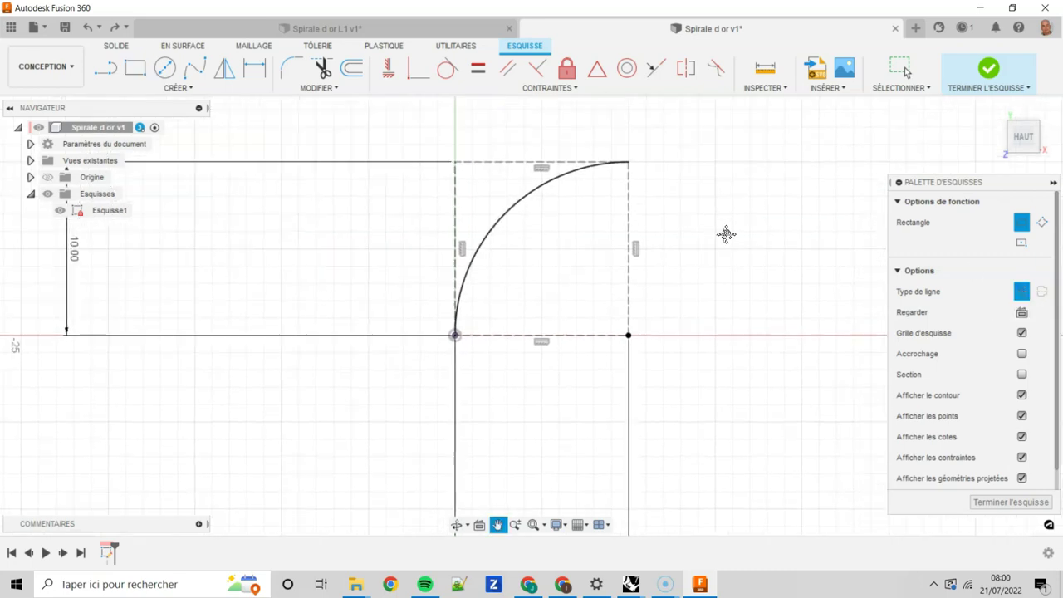
{"action": "left_click", "coordinate": [616, 171]}
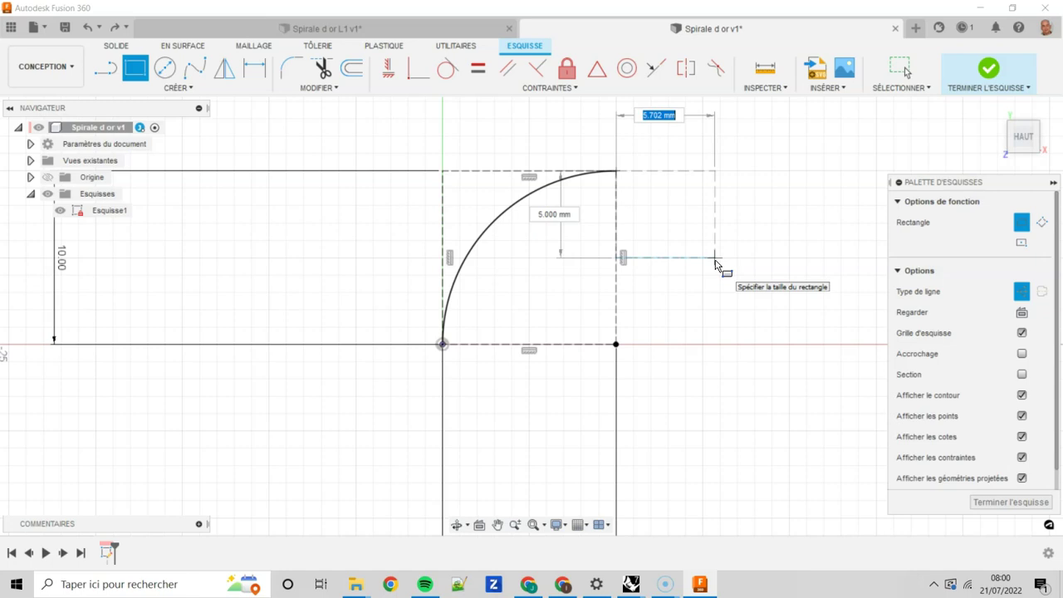
{"action": "left_click", "coordinate": [715, 264]}
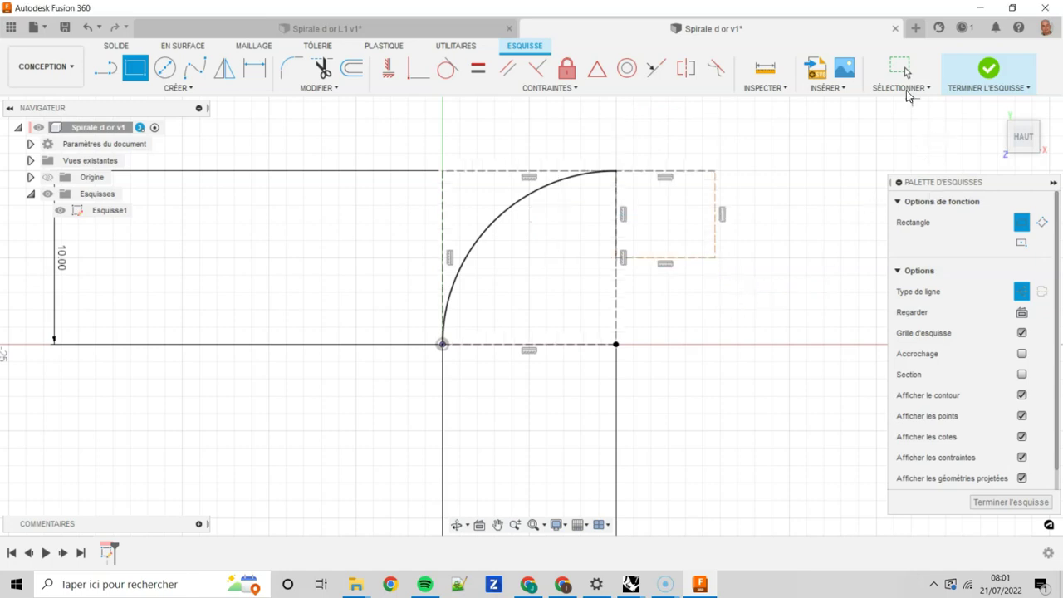
{"action": "left_click", "coordinate": [896, 68]}
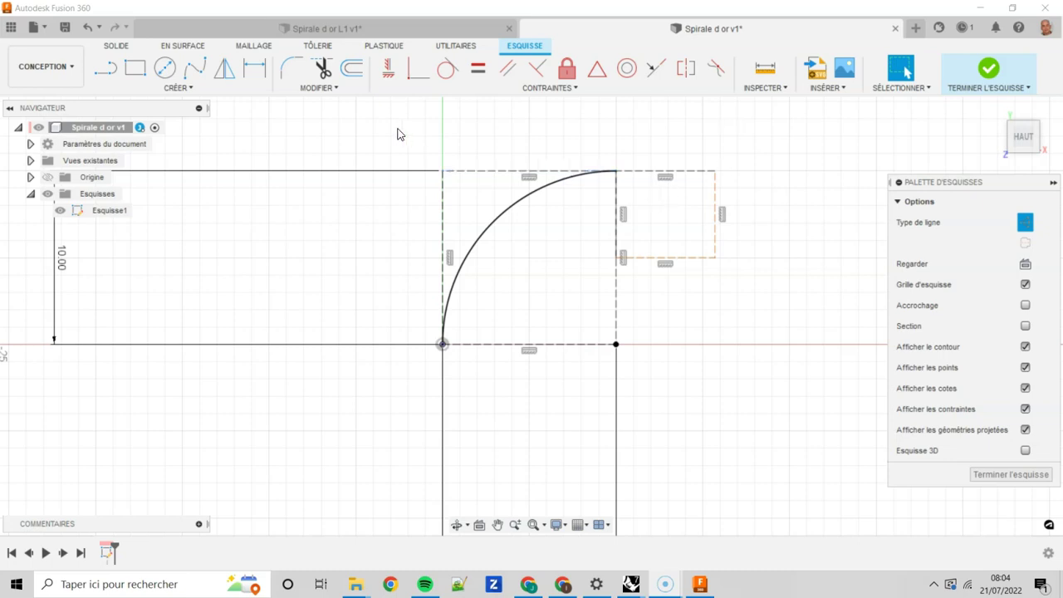
Add the unitless user parameter Inv_phi with expression 2/(1+5^0.5)
{"action": "left_click", "coordinate": [337, 88]}
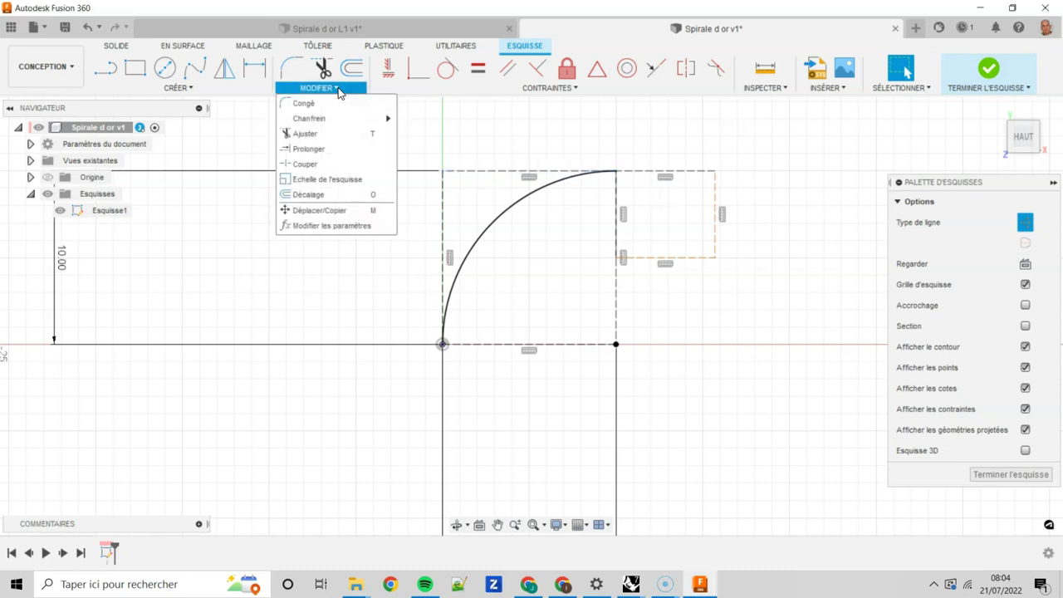
{"action": "left_click", "coordinate": [328, 231]}
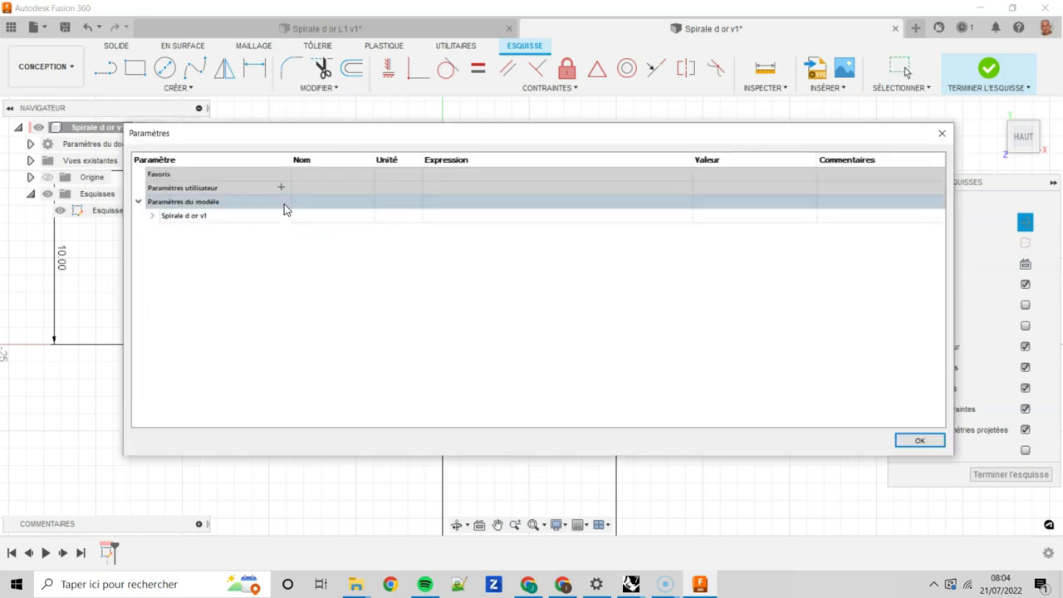
{"action": "left_click", "coordinate": [279, 188]}
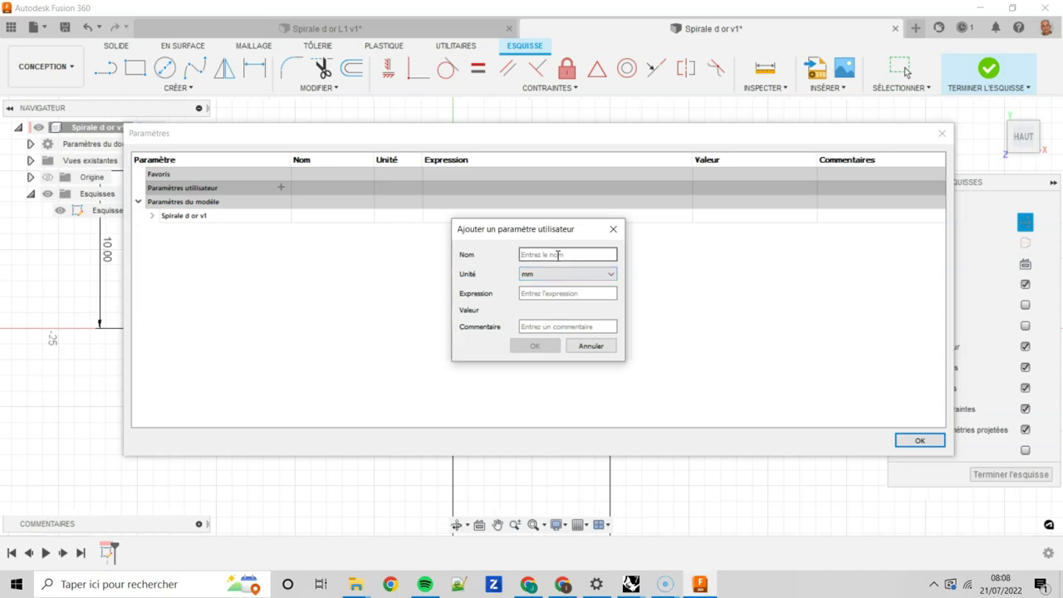
{"action": "type", "text": "In"}
{"action": "type", "text": "v_"}
{"action": "type", "text": "phi"}
{"action": "left_click", "coordinate": [565, 274]}
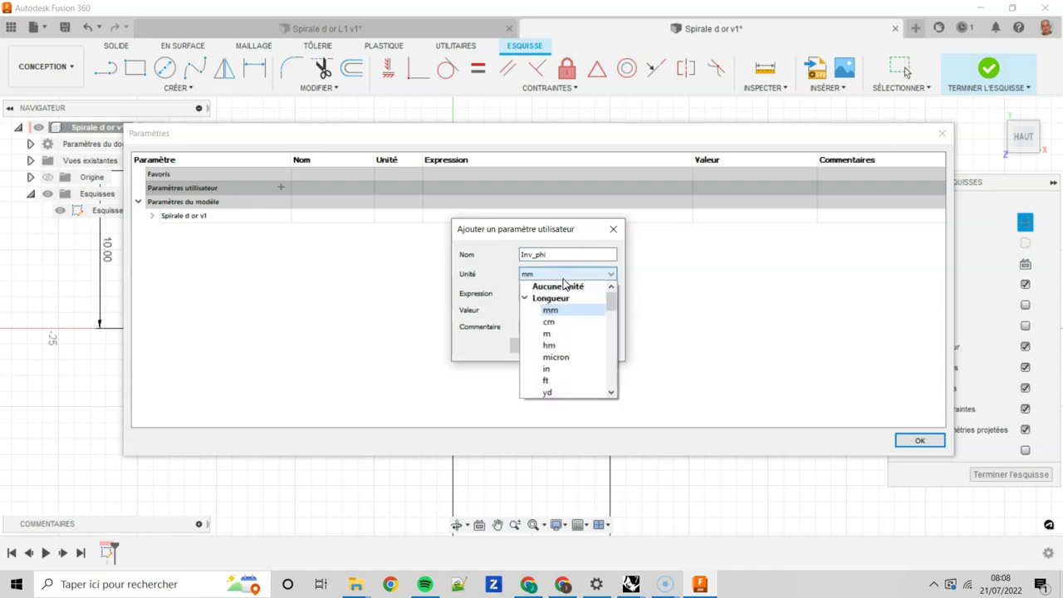
{"action": "left_click", "coordinate": [573, 286]}
{"action": "left_click", "coordinate": [550, 294]}
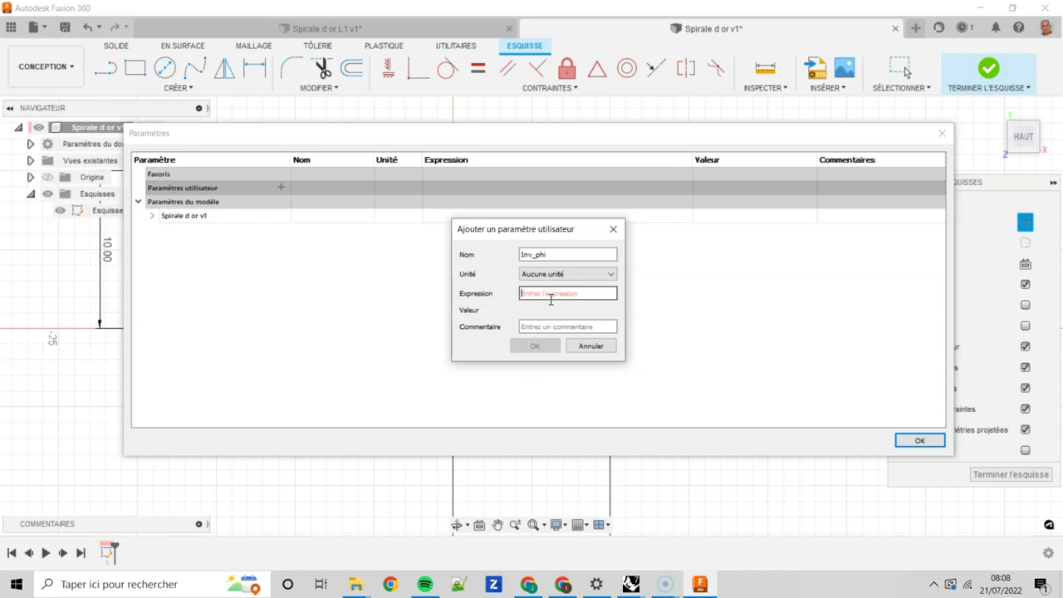
{"action": "type", "text": "2/"}
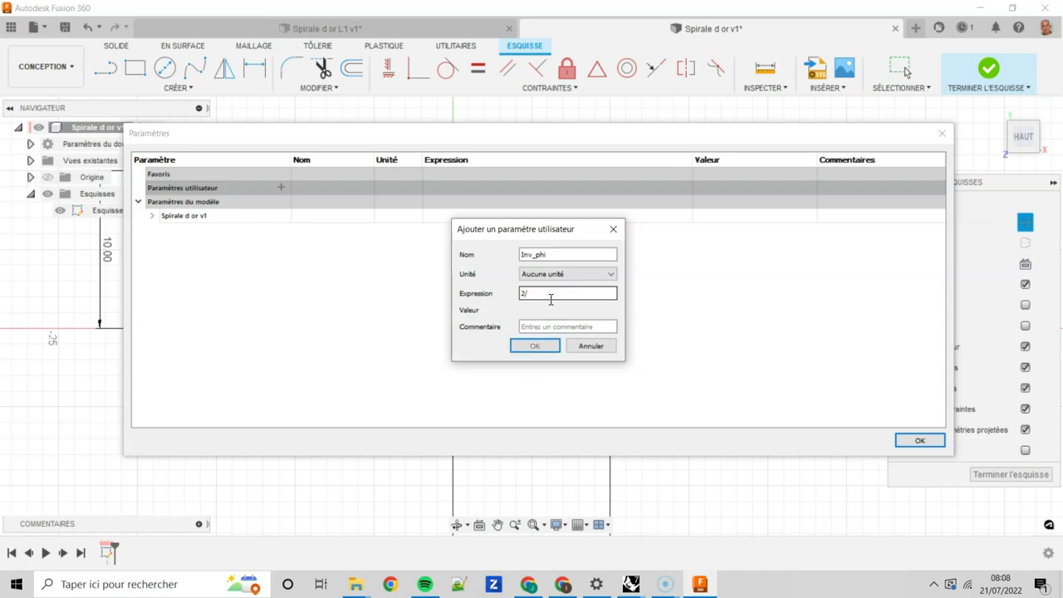
{"action": "type", "text": "(1"}
{"action": "type", "text": "s"}
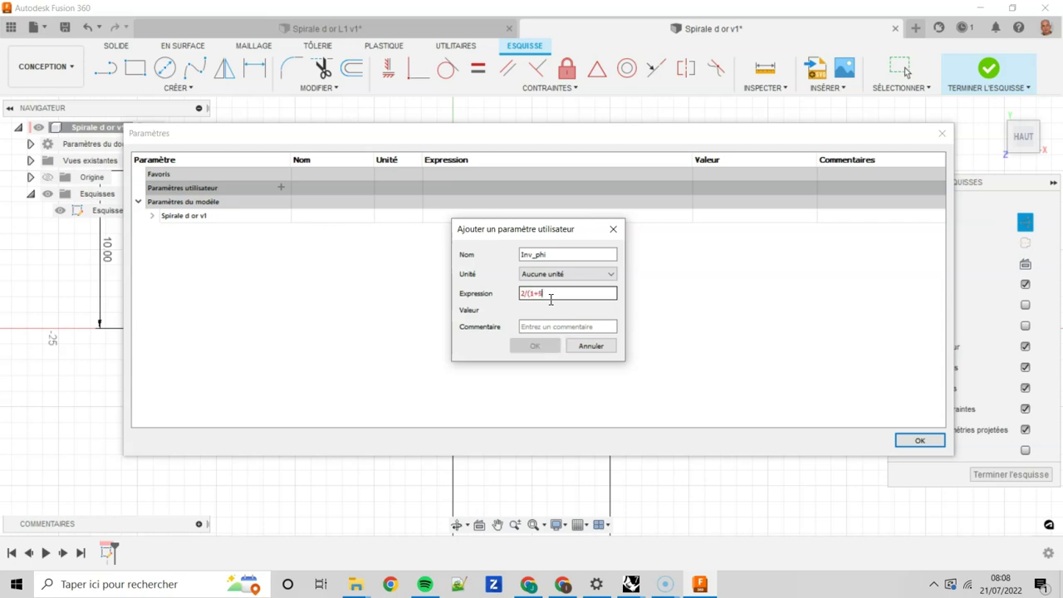
{"action": "type", "text": "q"}
{"action": "type", "text": "0.5"}
{"action": "type", "text": ")"}
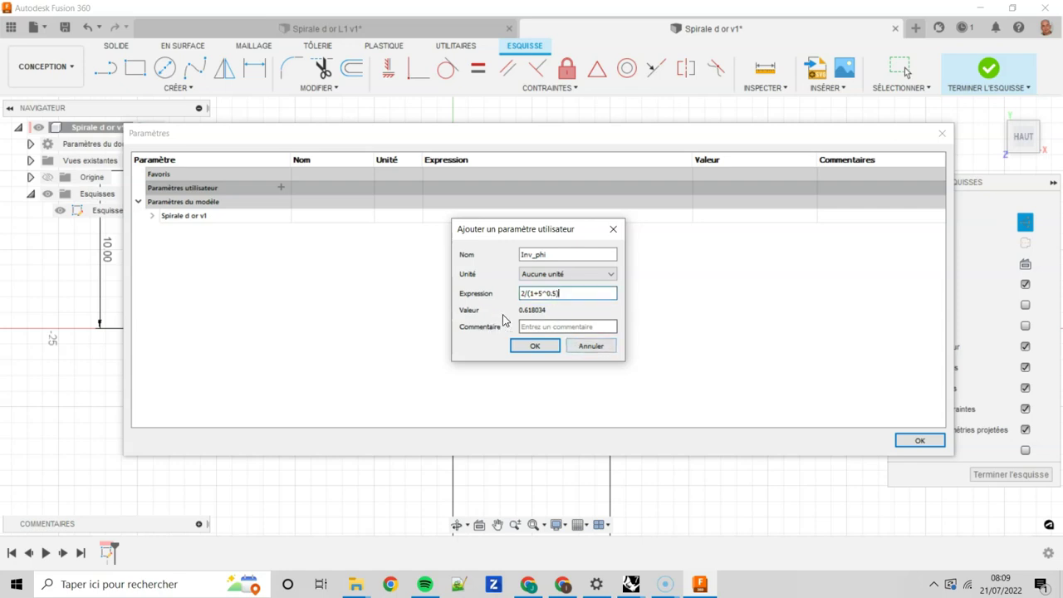
{"action": "left_click", "coordinate": [536, 347]}
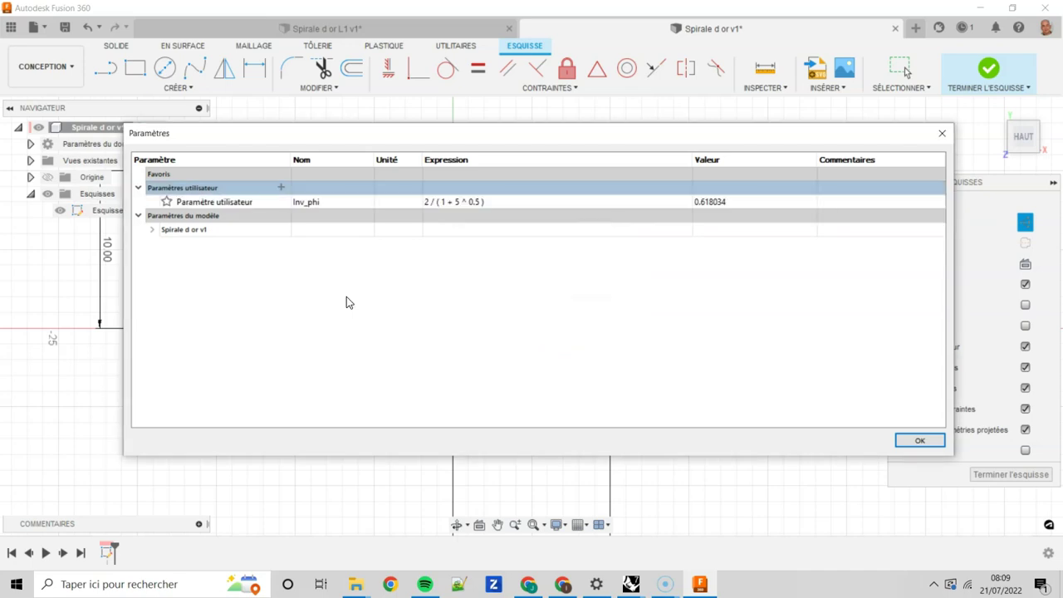
Add the user parameter cote_carre = 10 mm and close the parameters table
{"action": "left_click", "coordinate": [281, 189]}
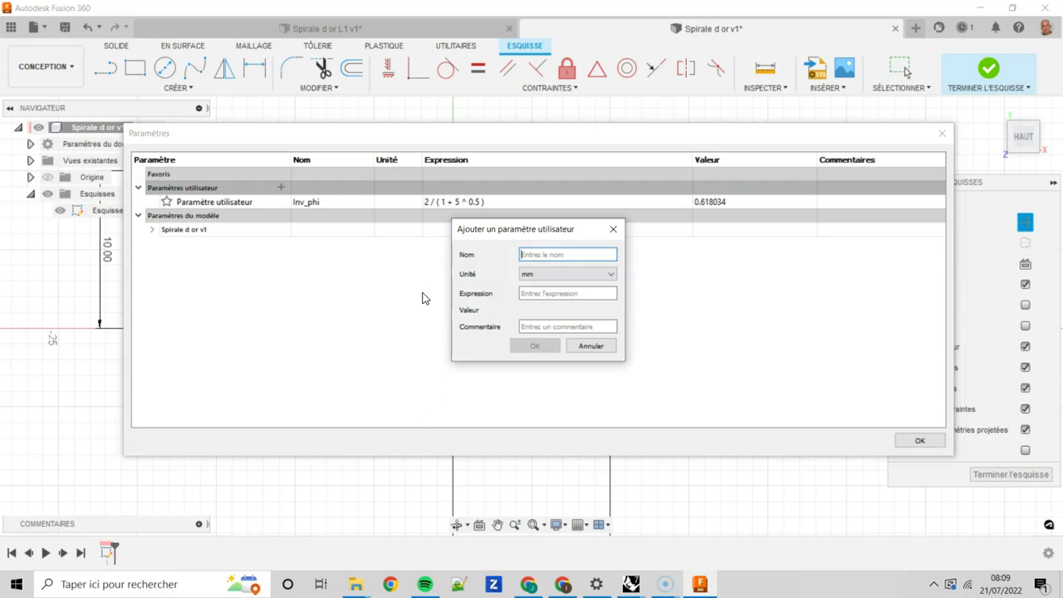
{"action": "type", "text": "cote_carre"}
{"action": "left_click", "coordinate": [539, 292]}
{"action": "type", "text": "10"}
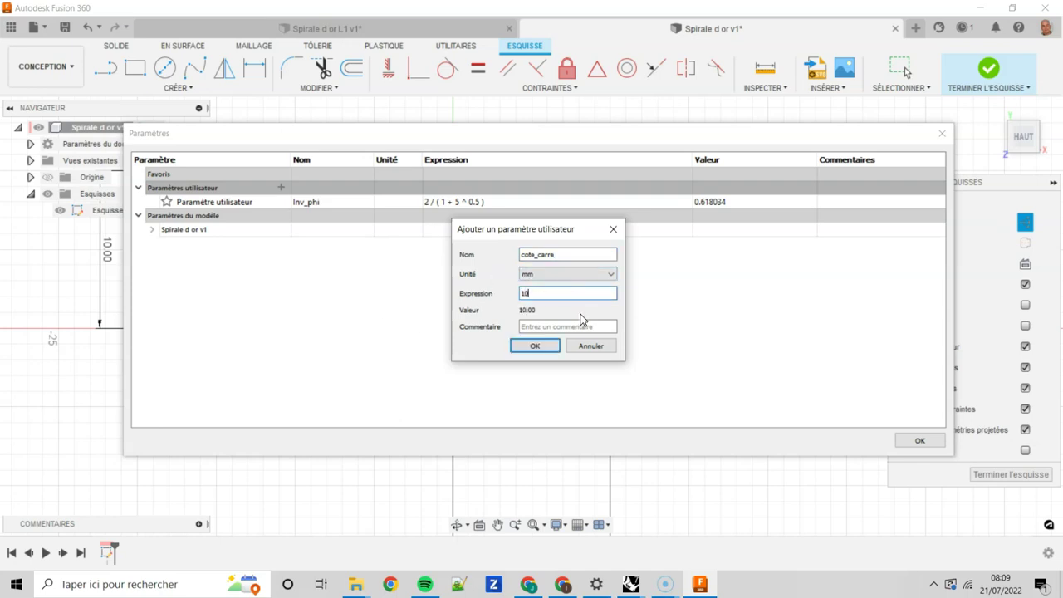
{"action": "left_click", "coordinate": [535, 346]}
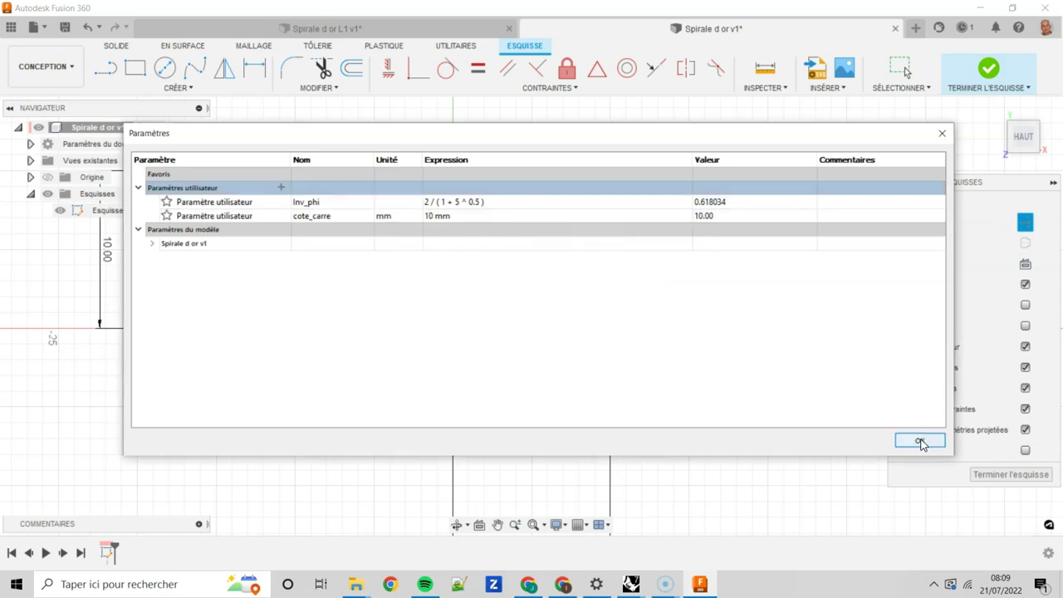
{"action": "left_click", "coordinate": [921, 442]}
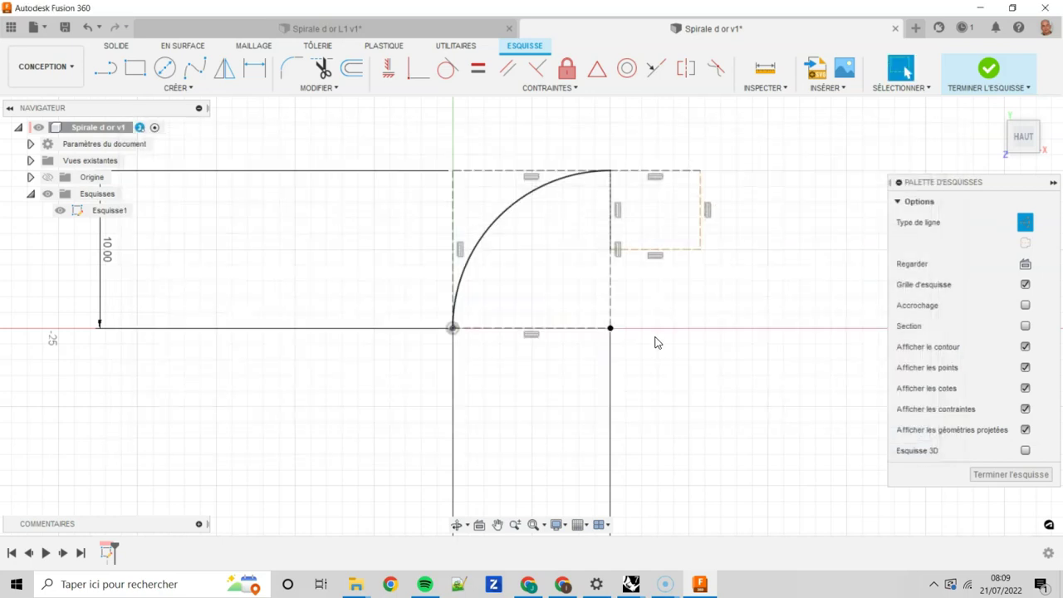
Drive both the vertical and bottom 10.00 dimensions of the square with cote_carre
{"action": "double_click", "coordinate": [105, 264]}
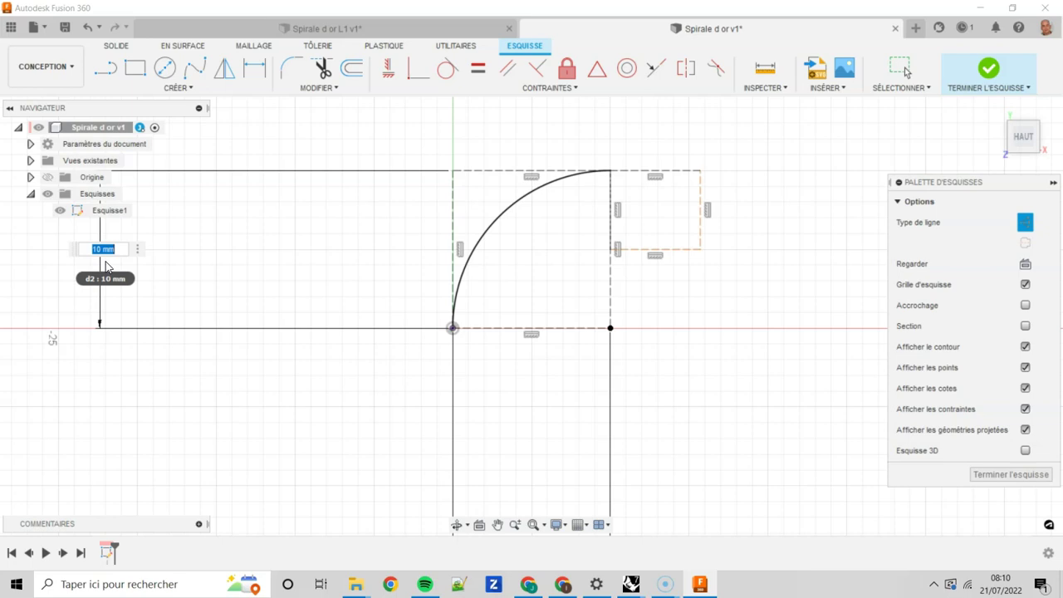
{"action": "type", "text": "cot"}
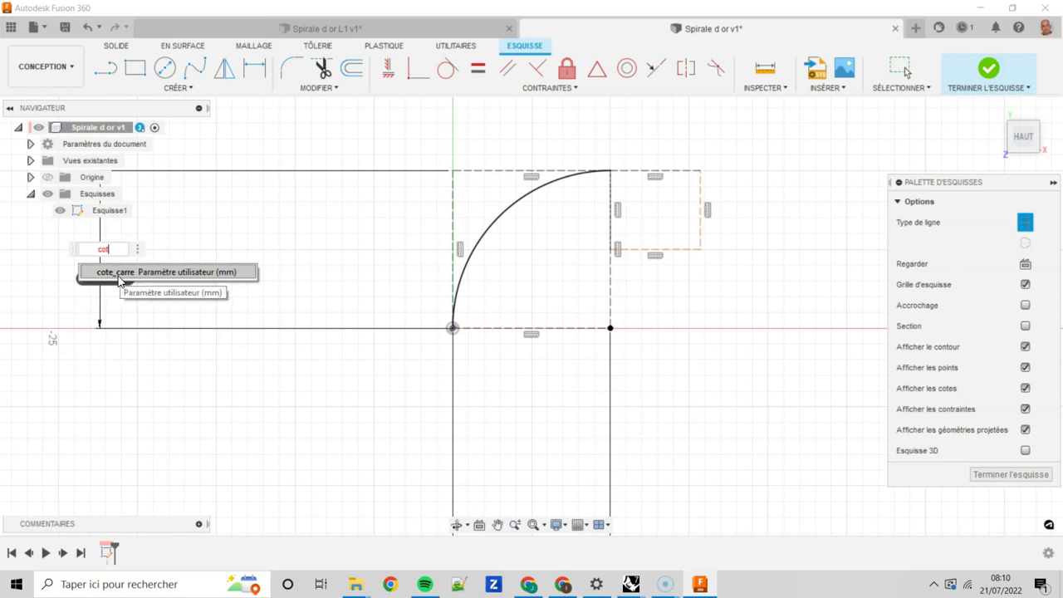
{"action": "left_click", "coordinate": [119, 279]}
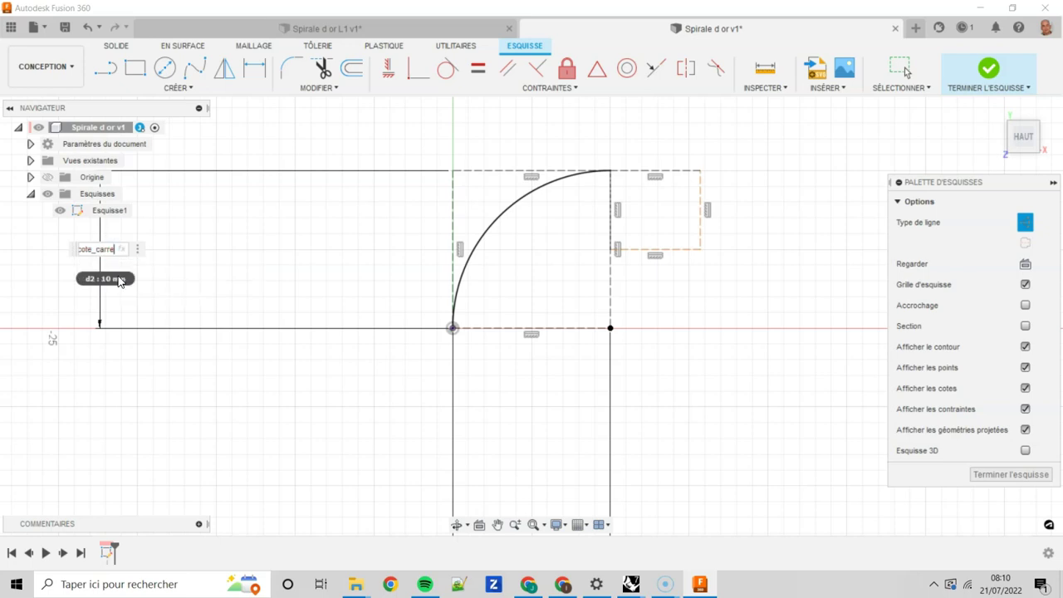
{"action": "key", "text": "Return"}
{"action": "scroll", "coordinate": [607, 318], "scroll_direction": "down", "scroll_amount": 2}
{"action": "scroll", "coordinate": [606, 318], "scroll_direction": "down", "scroll_amount": 2}
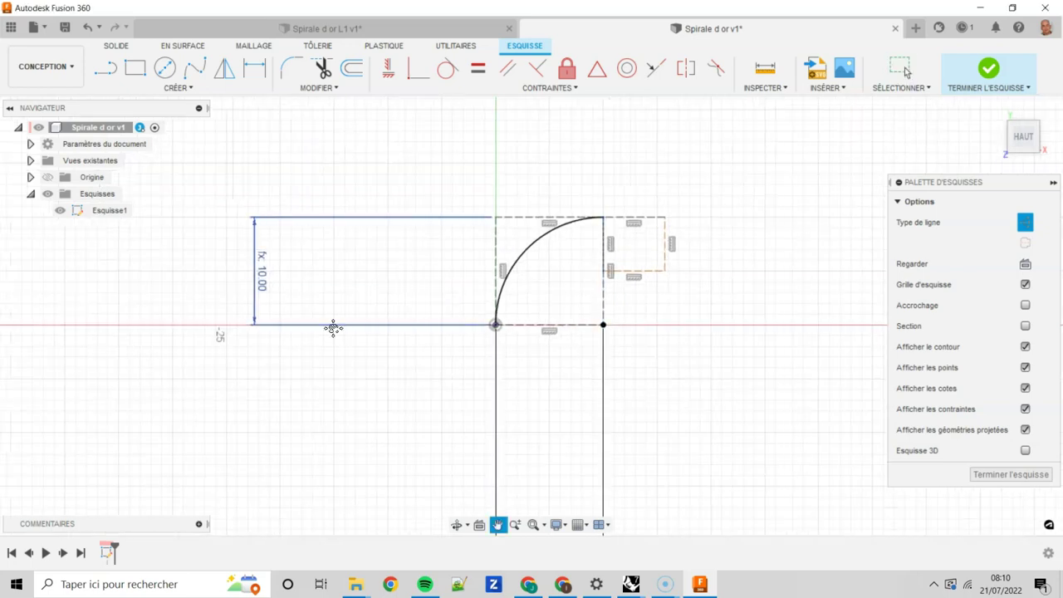
{"action": "middle_click_drag", "start_coordinate": [407, 442], "coordinate": [322, 339]}
{"action": "double_click", "coordinate": [467, 458]}
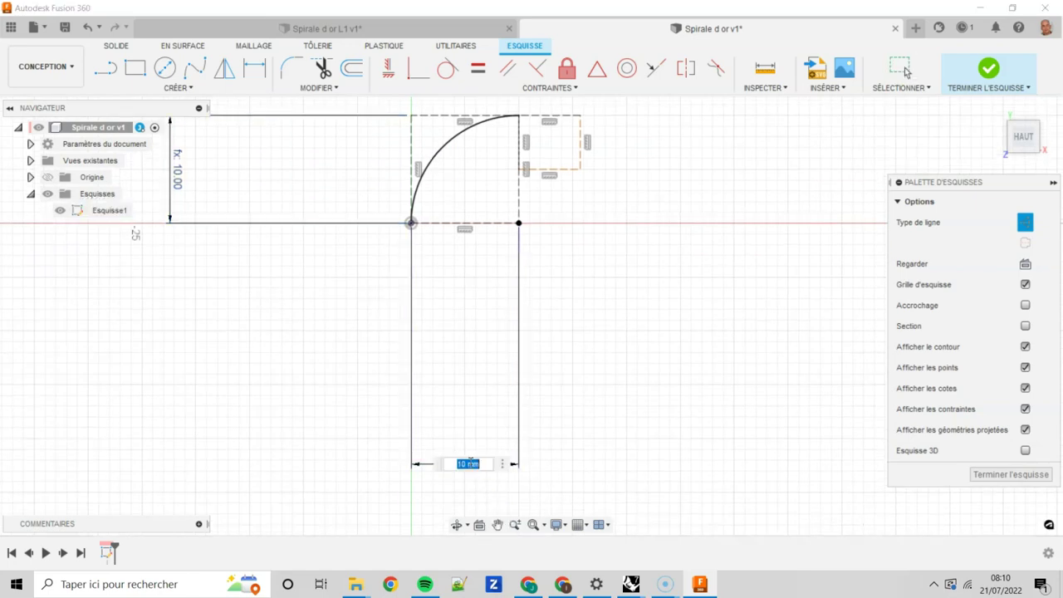
{"action": "type", "text": "cot"}
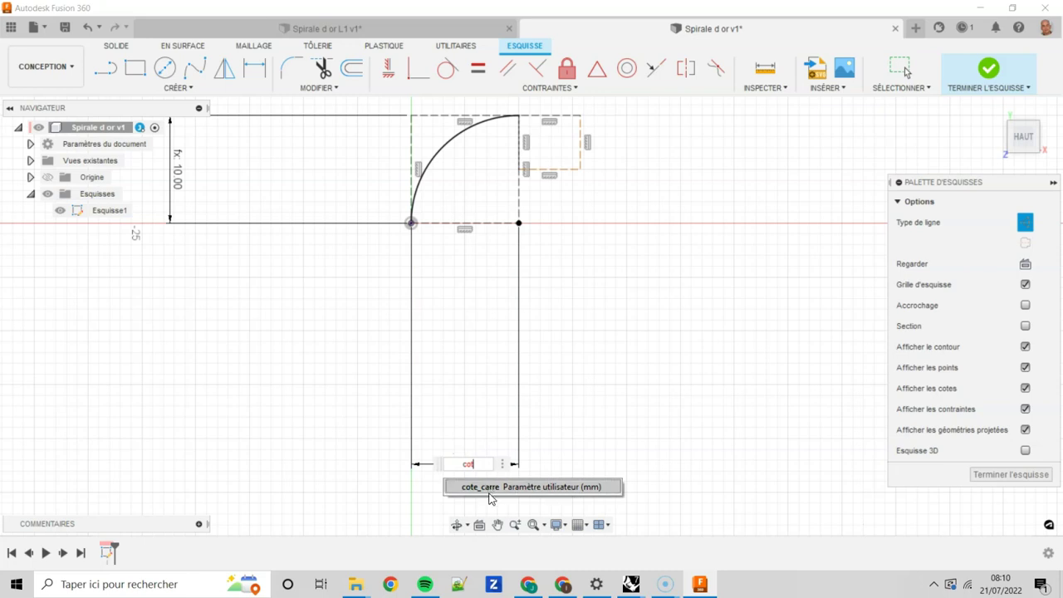
{"action": "left_click", "coordinate": [489, 488]}
{"action": "key", "text": "Return"}
Move the bottom dimension closer to the square and recentre the sketch view
{"action": "left_click_drag", "start_coordinate": [475, 454], "coordinate": [479, 259]}
{"action": "middle_click_drag", "start_coordinate": [479, 259], "coordinate": [607, 339]}
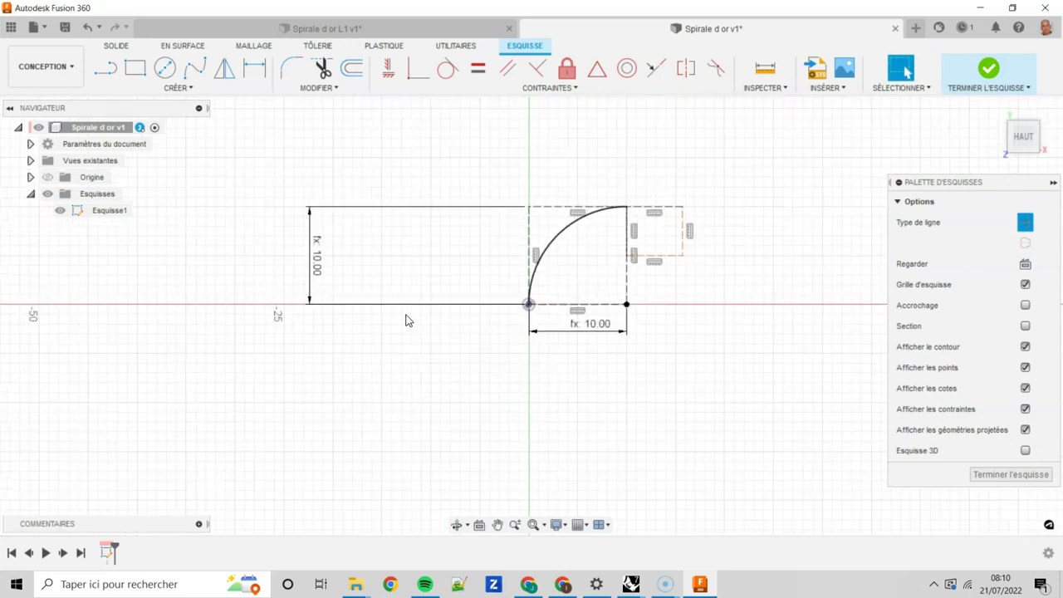
{"action": "left_click_drag", "start_coordinate": [310, 280], "coordinate": [491, 282]}
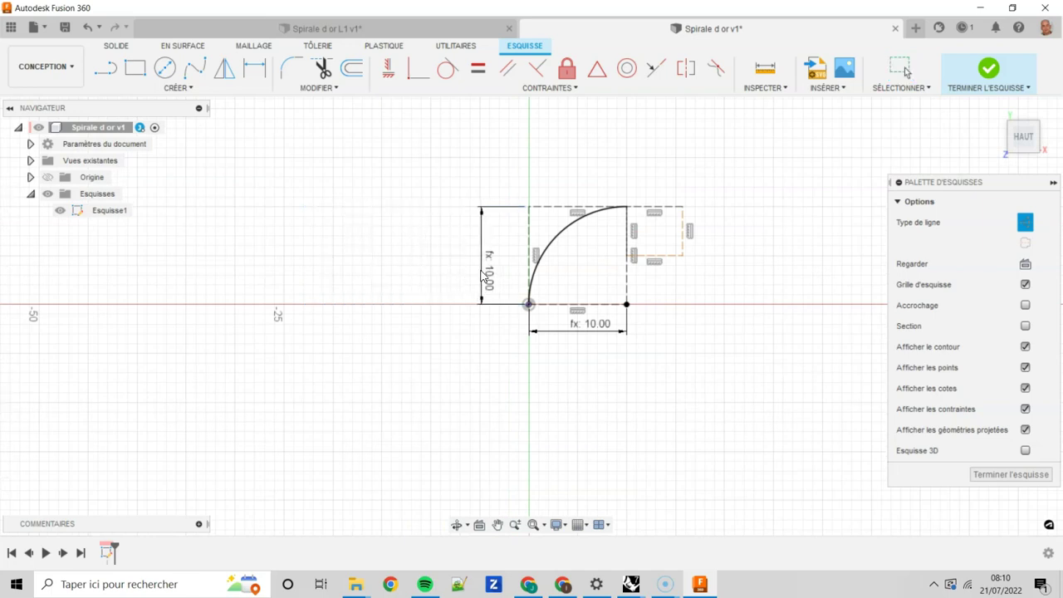
{"action": "middle_click_drag", "start_coordinate": [682, 290], "coordinate": [574, 349]}
{"action": "scroll", "coordinate": [548, 328], "scroll_direction": "up", "scroll_amount": 2}
{"action": "scroll", "coordinate": [528, 303], "scroll_direction": "up", "scroll_amount": 1}
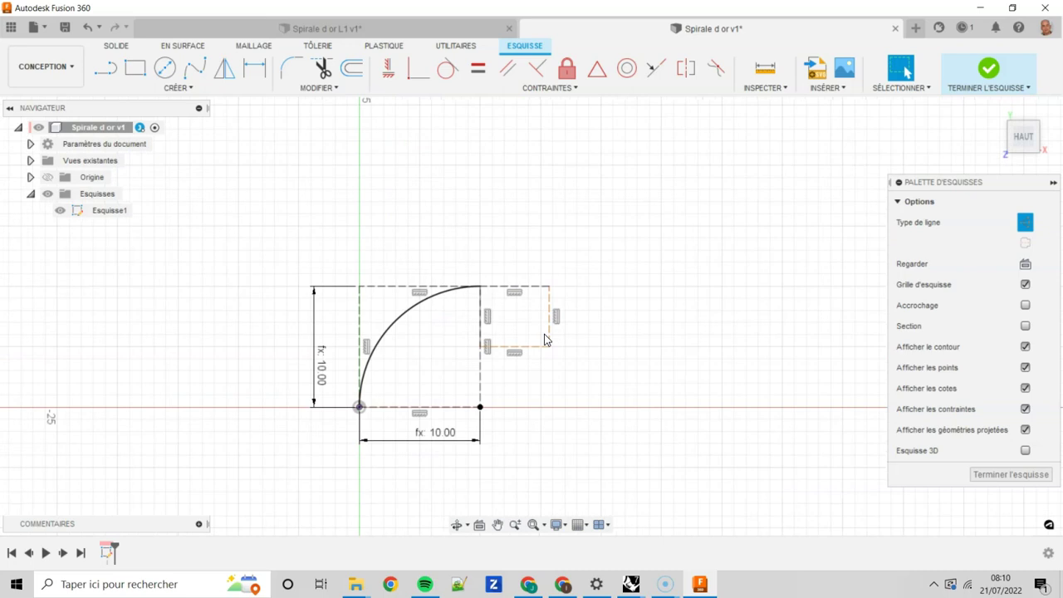
{"action": "middle_click_drag", "start_coordinate": [617, 318], "coordinate": [616, 264]}
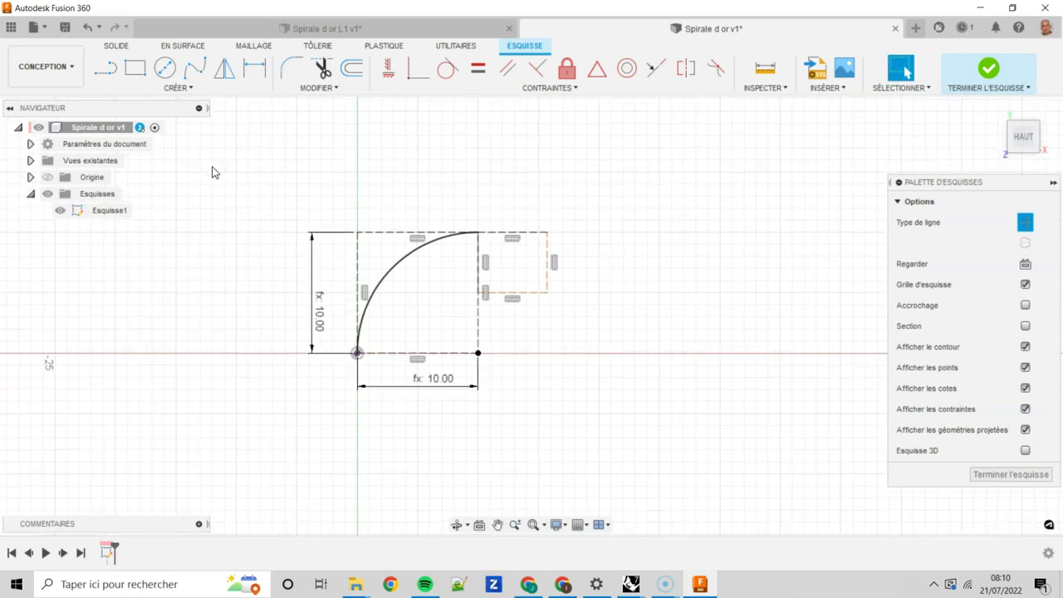
Dimension the small rectangle's top edge as d2*Inv_phi, giving 6.18
{"action": "left_click", "coordinate": [256, 73]}
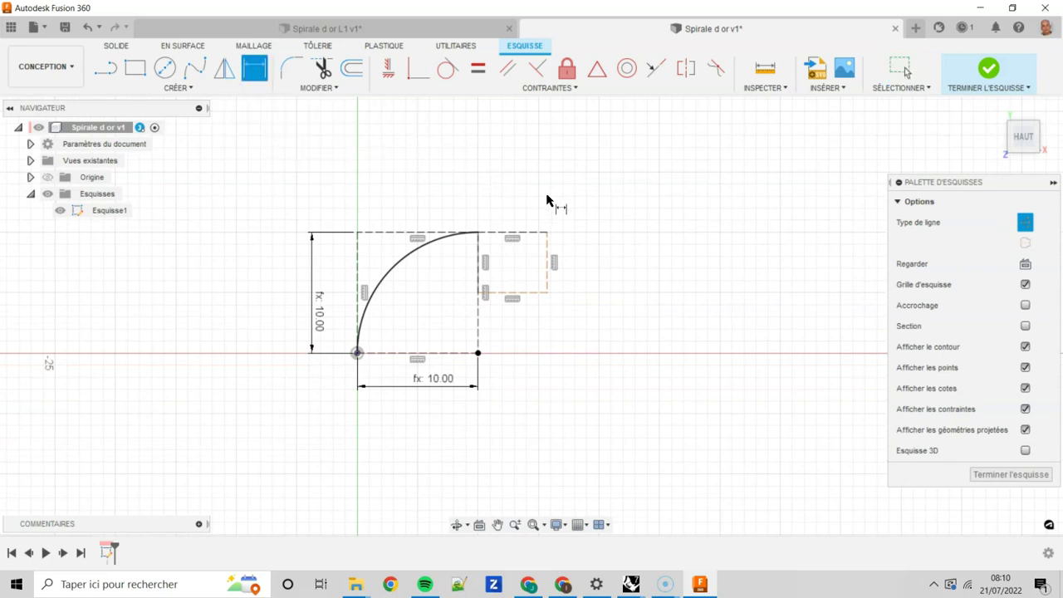
{"action": "left_click", "coordinate": [528, 236]}
{"action": "left_click", "coordinate": [534, 201]}
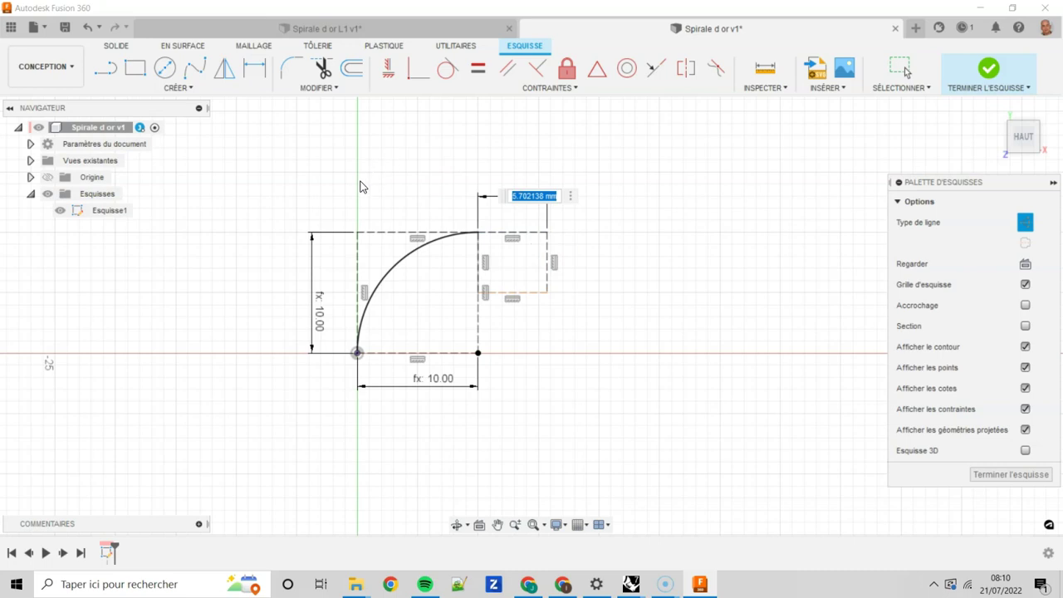
{"action": "left_click", "coordinate": [314, 269]}
{"action": "type", "text": "*"}
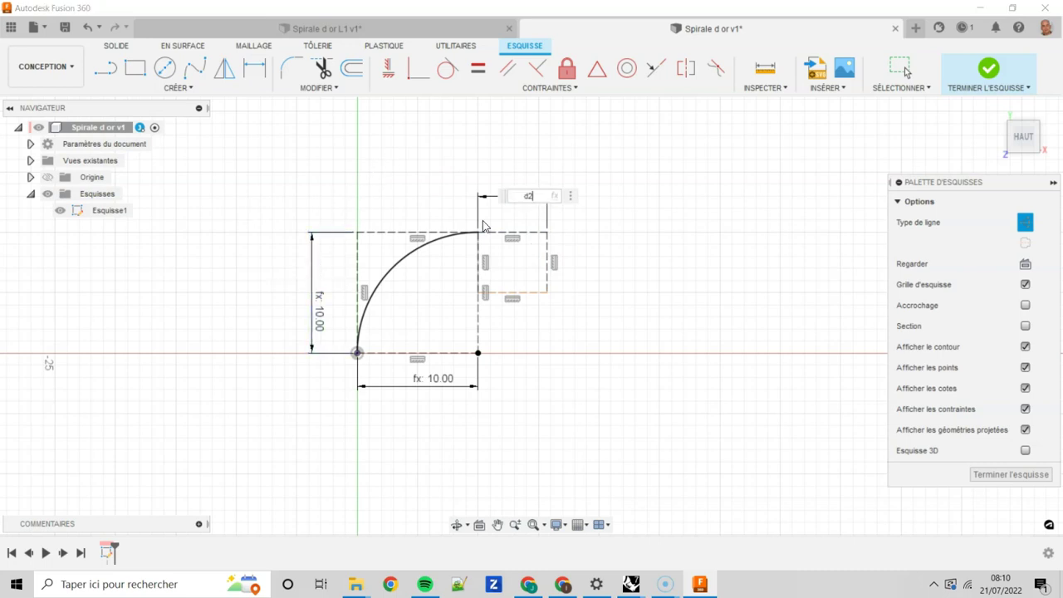
{"action": "type", "text": "in"}
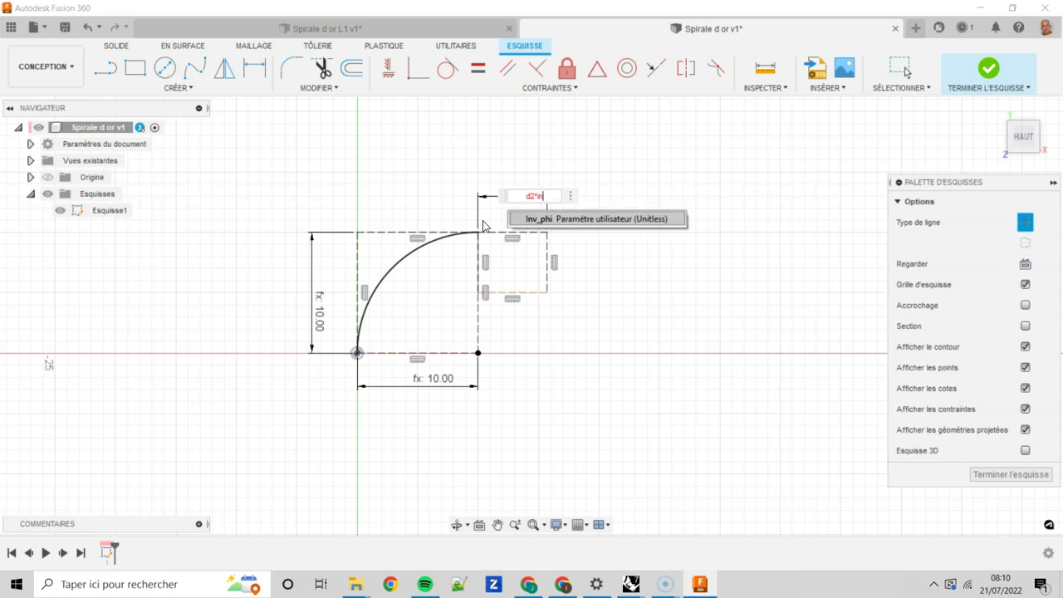
{"action": "left_click", "coordinate": [557, 220]}
{"action": "key", "text": "Return"}
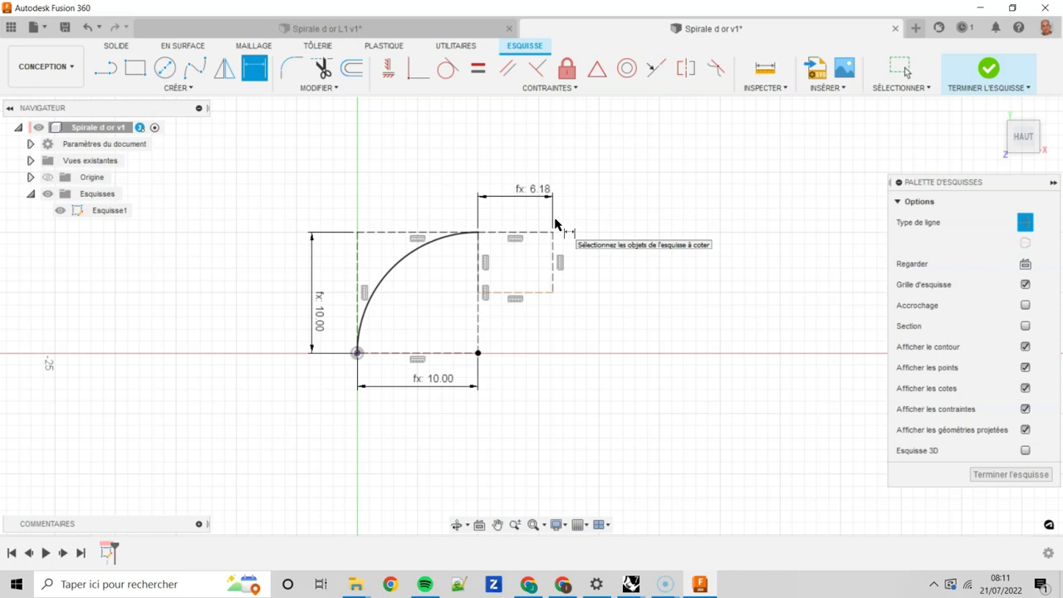
Dimension its right edge equal to the 6.18 width dimension
{"action": "left_click", "coordinate": [553, 255]}
{"action": "left_click", "coordinate": [644, 241]}
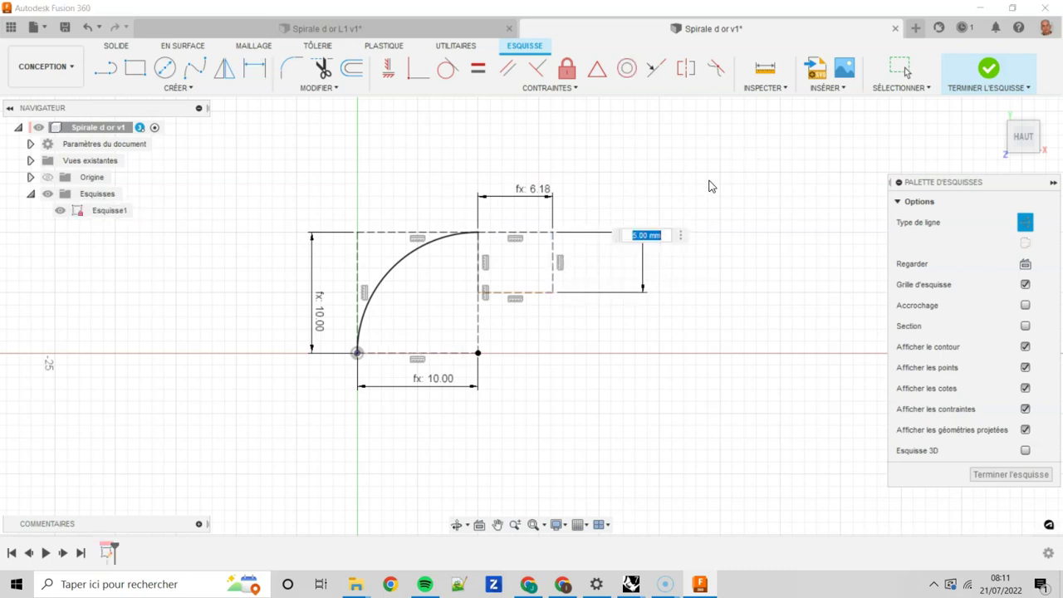
{"action": "left_click", "coordinate": [538, 202]}
{"action": "key", "text": "Return"}
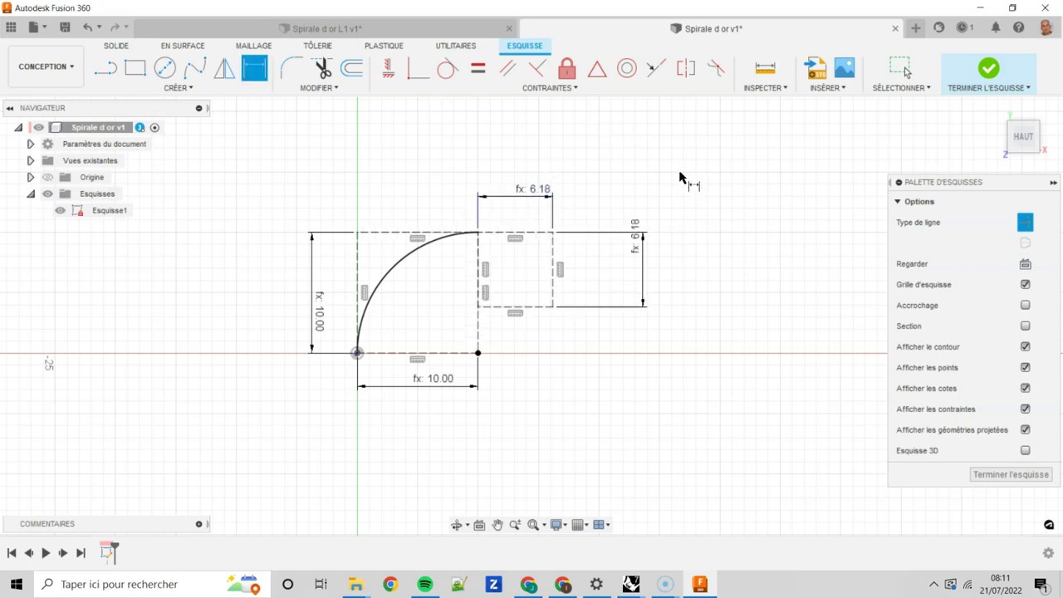
{"action": "left_click", "coordinate": [892, 73]}
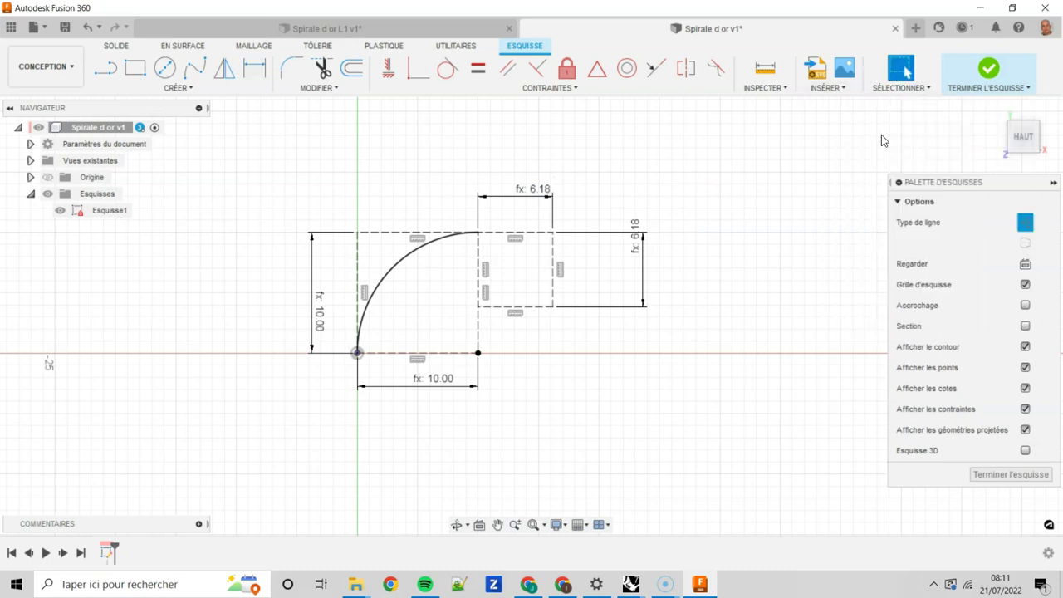
Draw a third rectangle below the 6.18 square, anchored at its lower corner
{"action": "left_click", "coordinate": [135, 67]}
{"action": "scroll", "coordinate": [527, 332], "scroll_direction": "up", "scroll_amount": 2}
{"action": "middle_click_drag", "start_coordinate": [526, 332], "coordinate": [573, 386]}
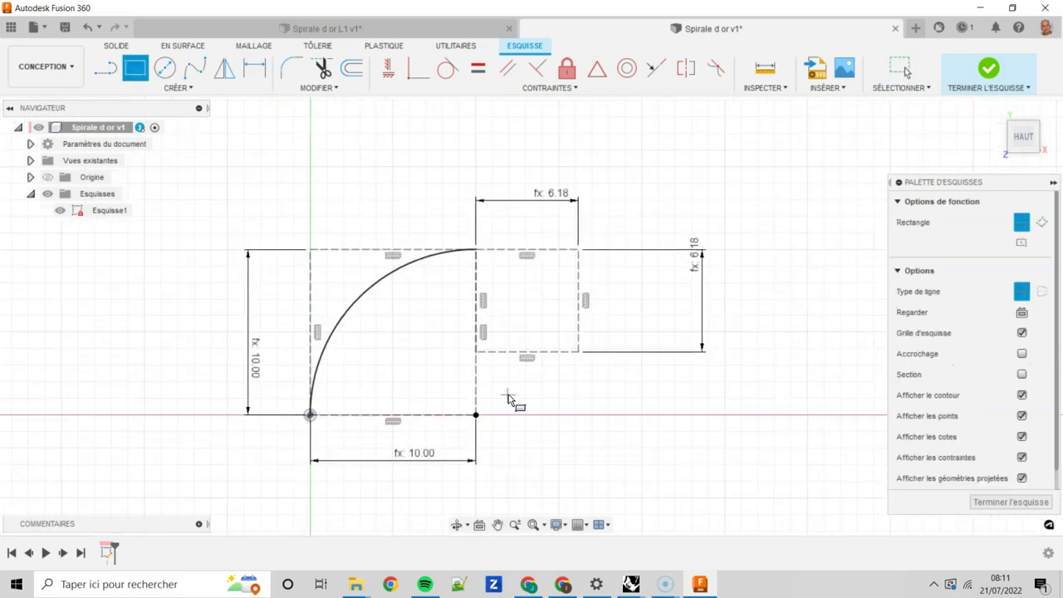
{"action": "left_click", "coordinate": [579, 353]}
{"action": "left_click", "coordinate": [507, 407]}
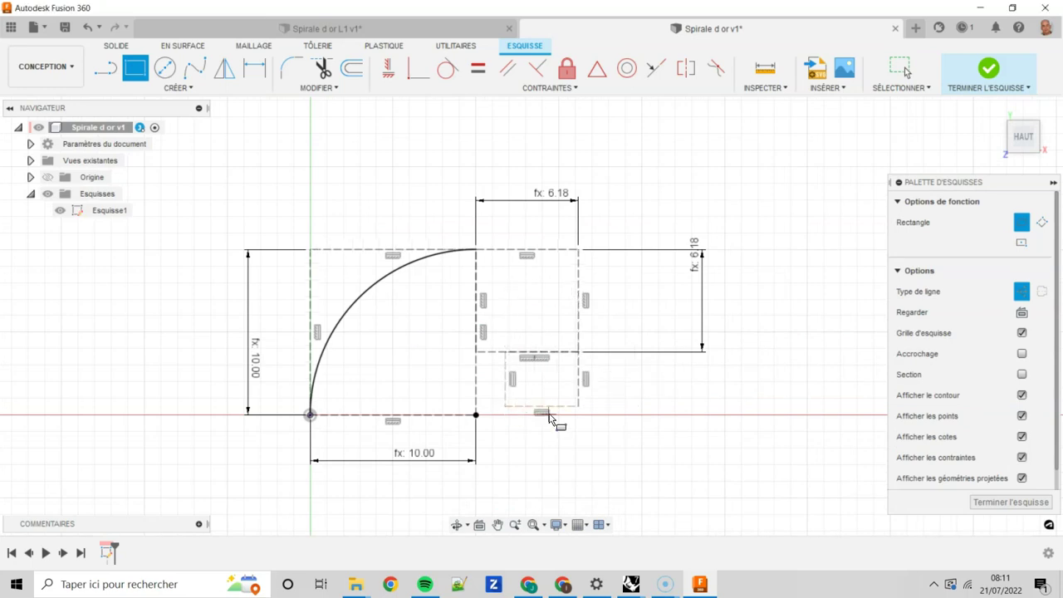
{"action": "left_click", "coordinate": [900, 67]}
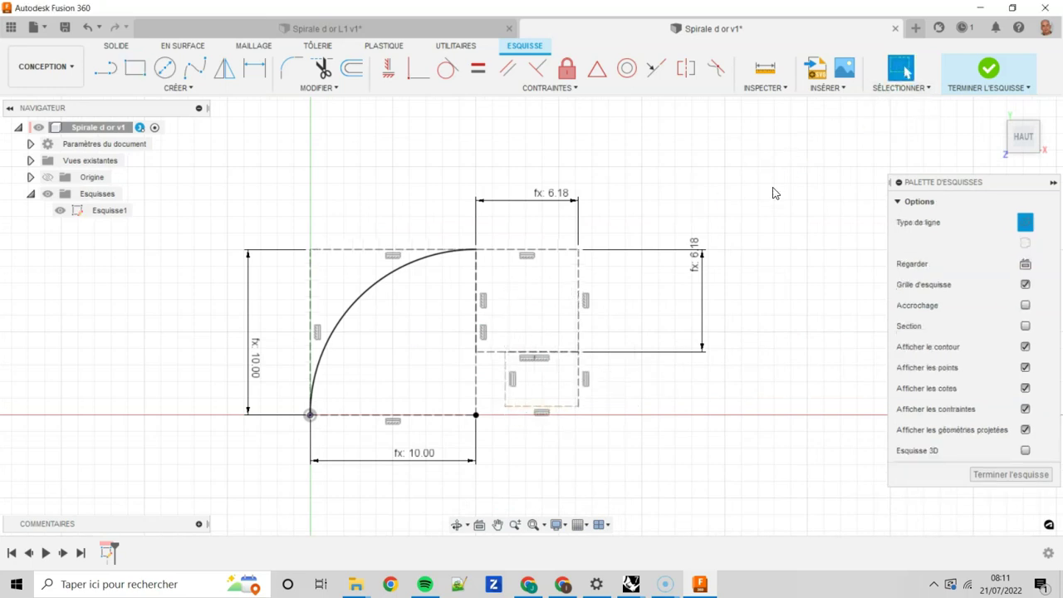
Dimension the third rectangle's width as the 6.18 side times Inv_phi and its height equal, both 3.82
{"action": "key", "text": "d"}
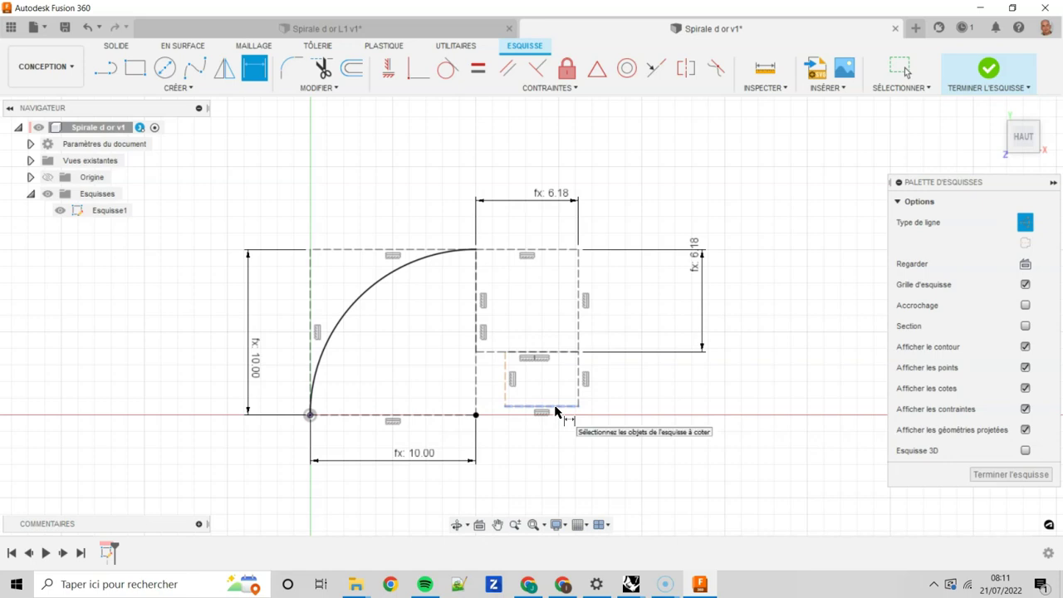
{"action": "left_click", "coordinate": [549, 407]}
{"action": "left_click", "coordinate": [559, 464]}
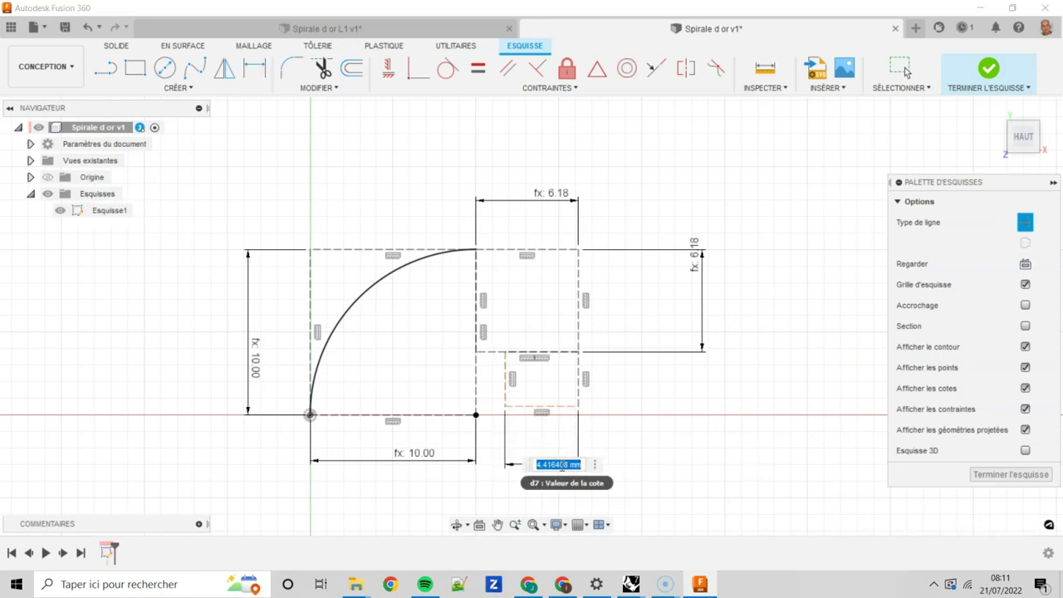
{"action": "type", "text": "d8*"}
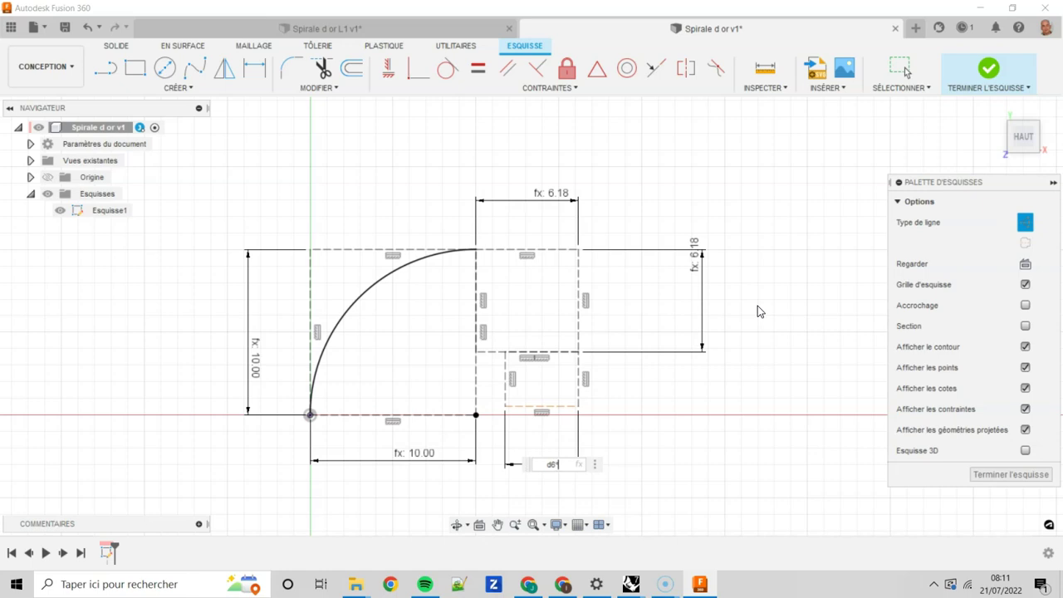
{"action": "type", "text": "in"}
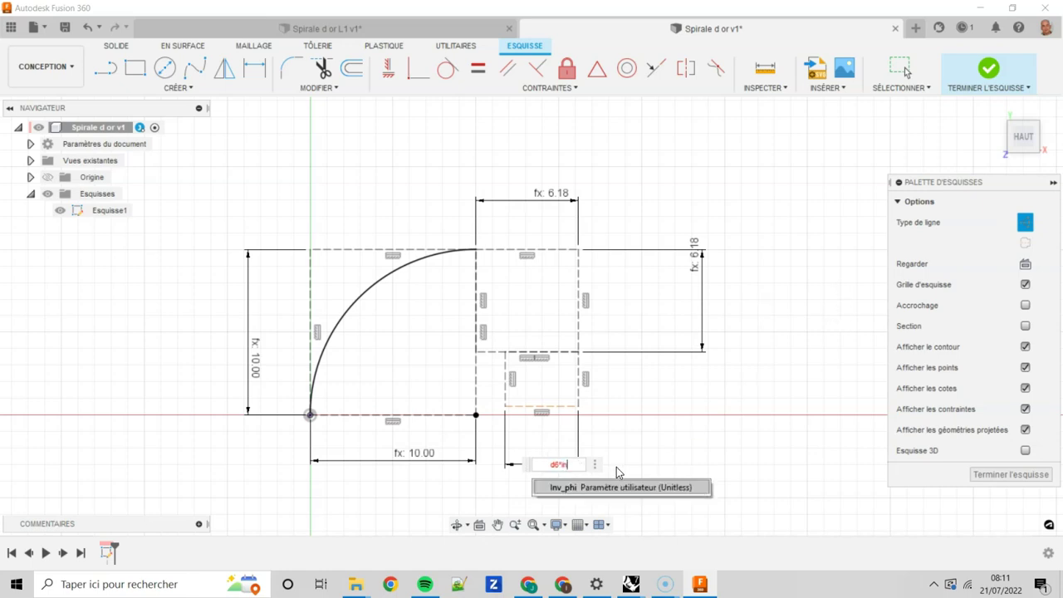
{"action": "left_click", "coordinate": [614, 488]}
{"action": "key", "text": "Return"}
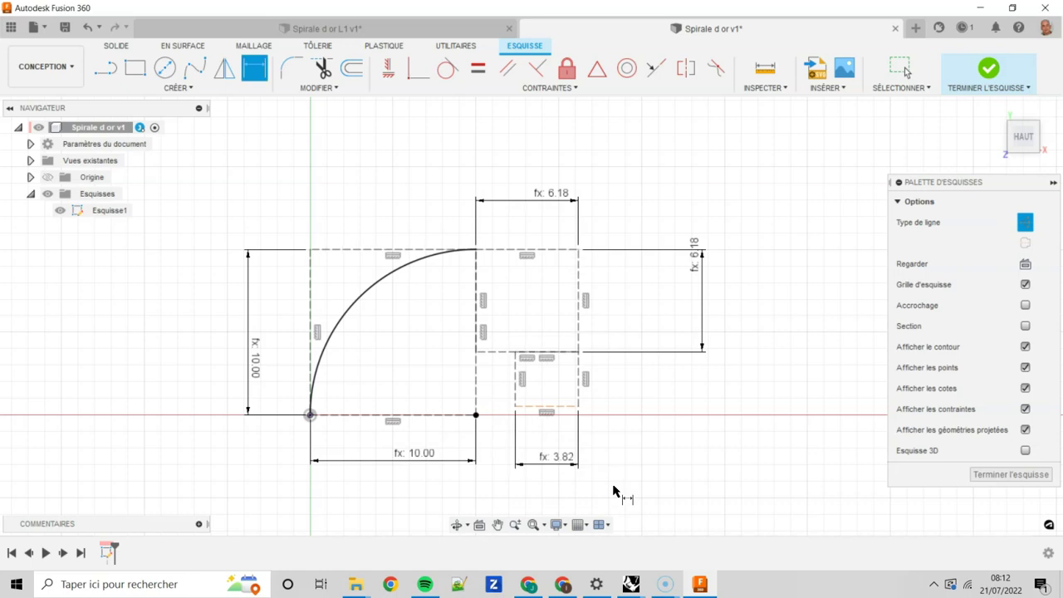
{"action": "left_click", "coordinate": [581, 374]}
{"action": "left_click", "coordinate": [635, 381]}
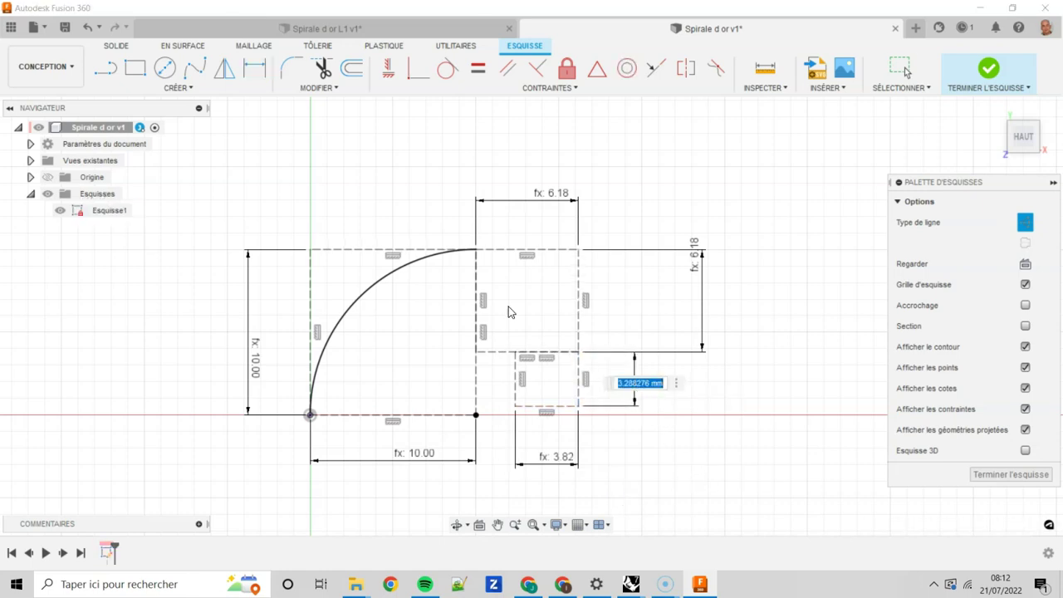
{"action": "left_click", "coordinate": [567, 467]}
{"action": "key", "text": "Return"}
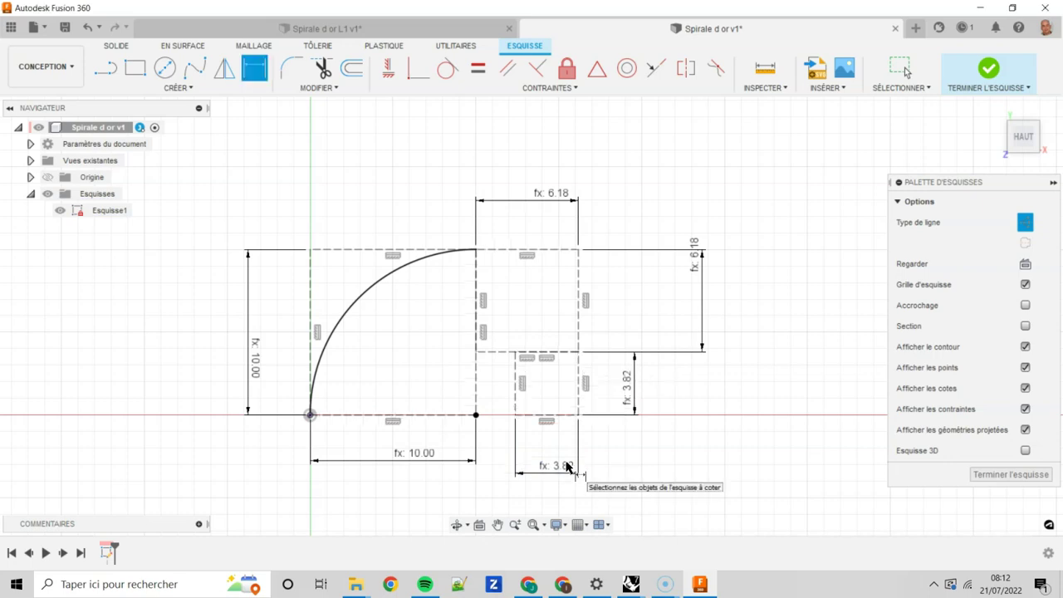
{"action": "left_click", "coordinate": [901, 68]}
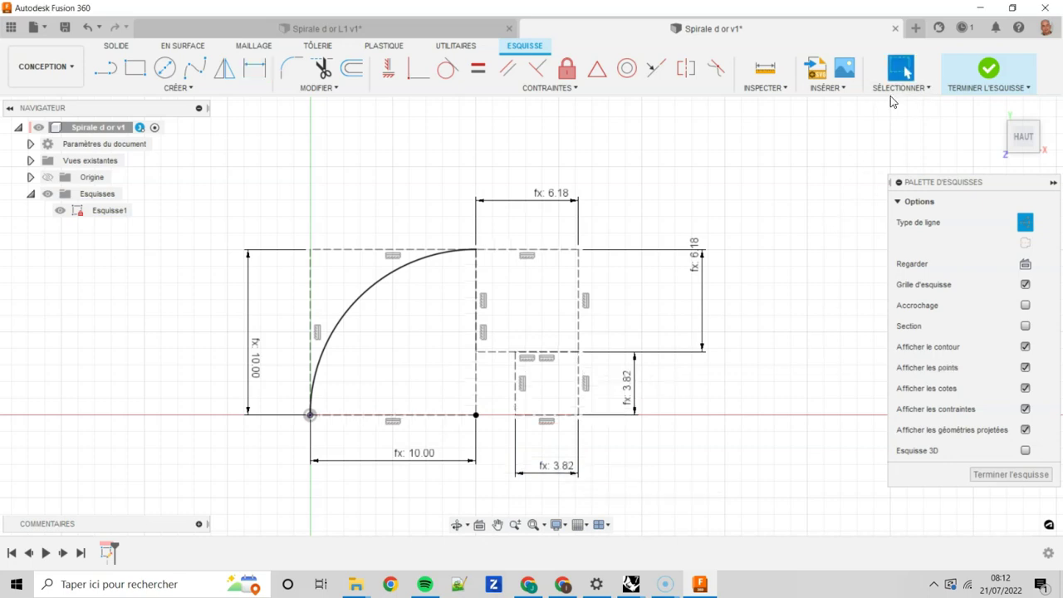
Draw a fourth rectangle anchored at the 3.82 square's corner
{"action": "left_click", "coordinate": [135, 67]}
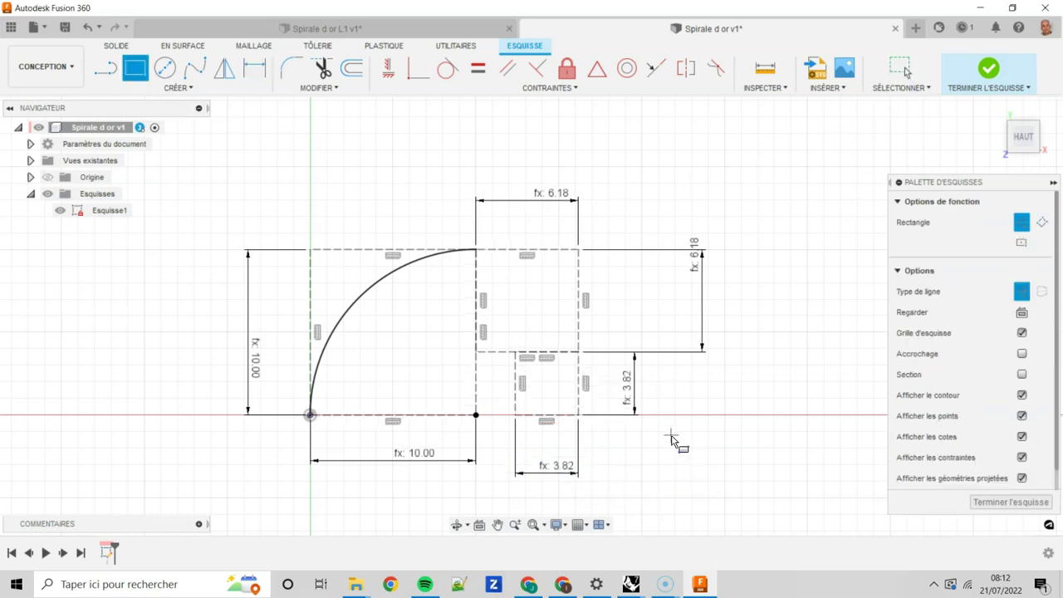
{"action": "scroll", "coordinate": [568, 407], "scroll_direction": "up", "scroll_amount": 1}
{"action": "scroll", "coordinate": [566, 405], "scroll_direction": "up", "scroll_amount": 3}
{"action": "middle_click_drag", "start_coordinate": [581, 408], "coordinate": [510, 482]}
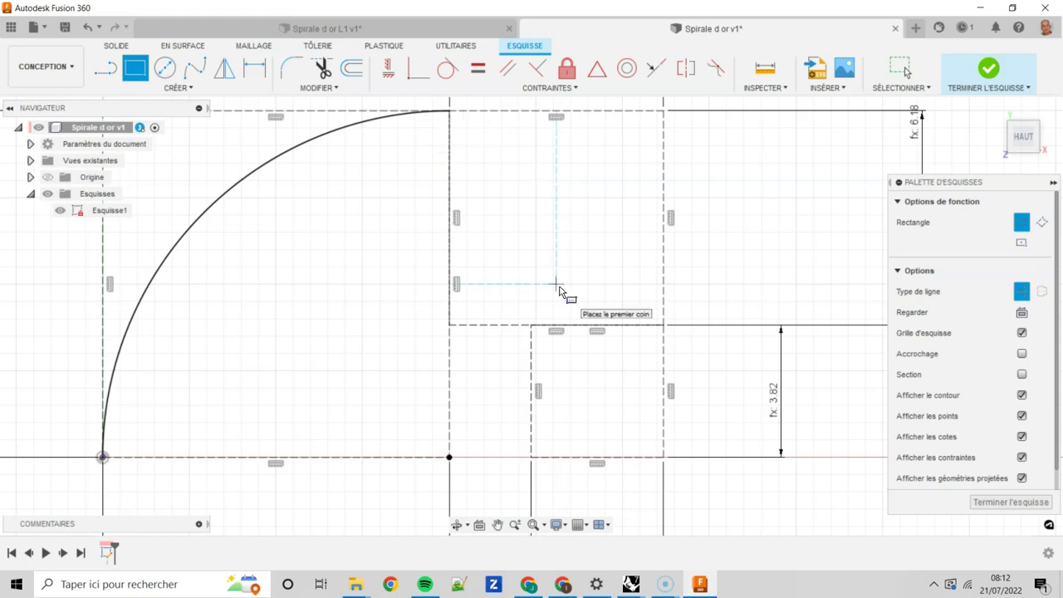
{"action": "scroll", "coordinate": [603, 318], "scroll_direction": "down", "scroll_amount": 1}
{"action": "scroll", "coordinate": [553, 371], "scroll_direction": "down", "scroll_amount": 1}
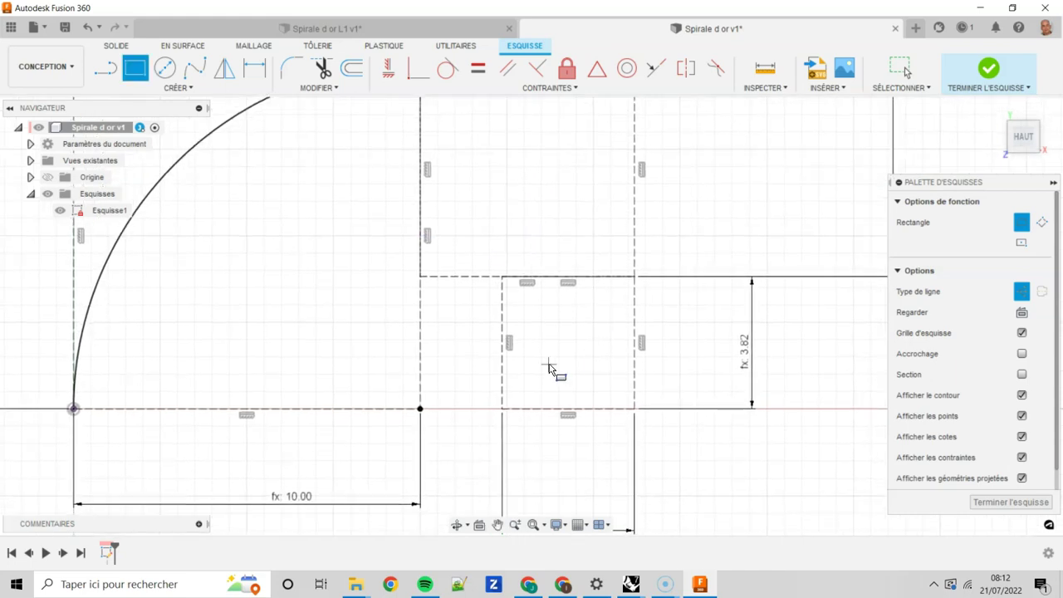
{"action": "scroll", "coordinate": [549, 353], "scroll_direction": "down", "scroll_amount": 1}
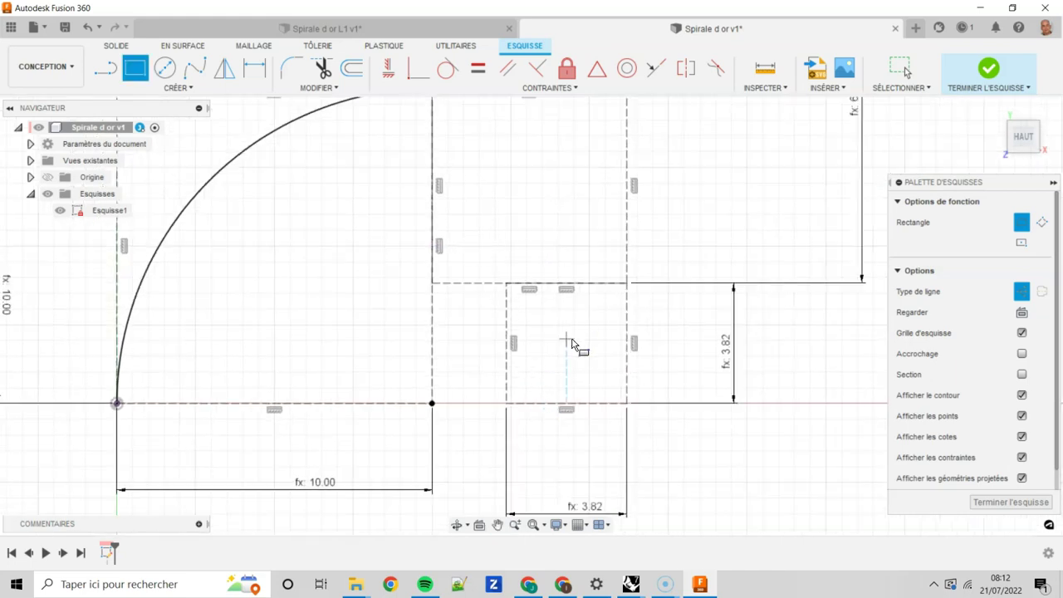
{"action": "left_click", "coordinate": [507, 404]}
{"action": "left_click", "coordinate": [451, 361]}
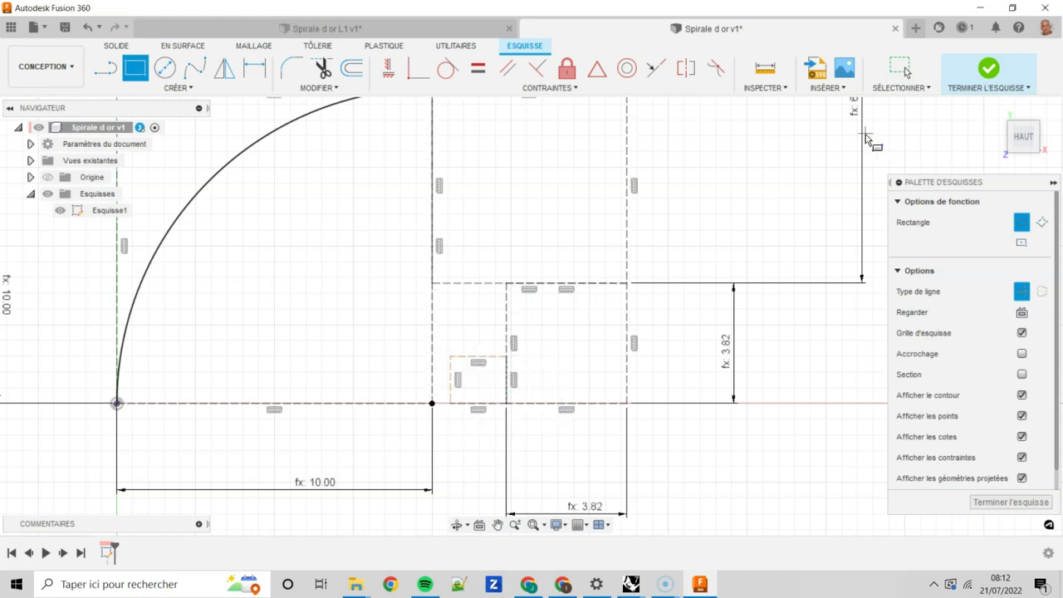
{"action": "left_click", "coordinate": [900, 67]}
Dimension the new rectangle's width as d7*Inv_phi
{"action": "left_click", "coordinate": [247, 70]}
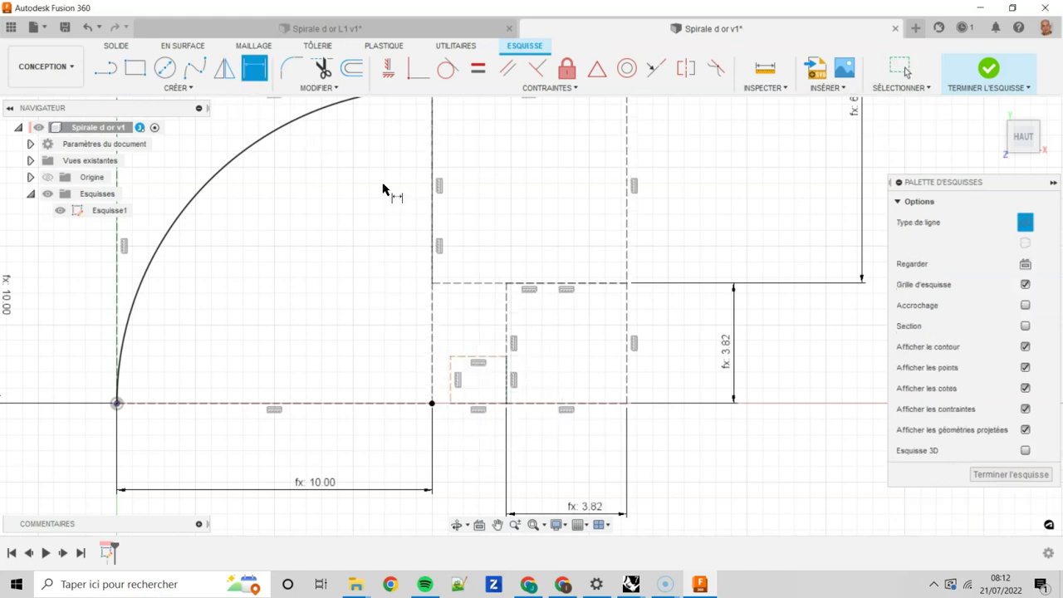
{"action": "left_click", "coordinate": [478, 405]}
{"action": "left_click", "coordinate": [469, 441]}
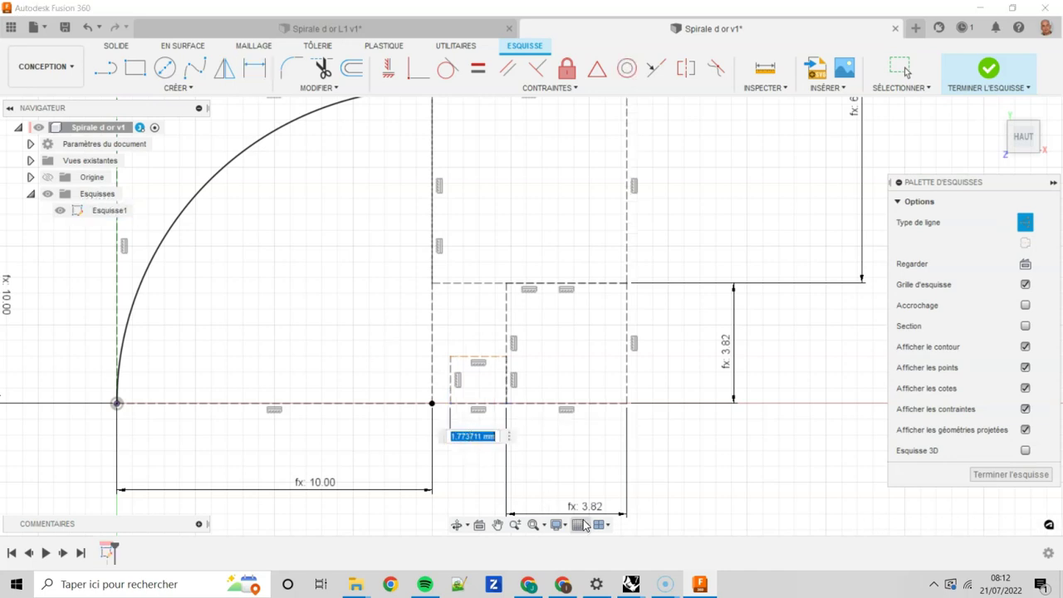
{"action": "left_click", "coordinate": [583, 510]}
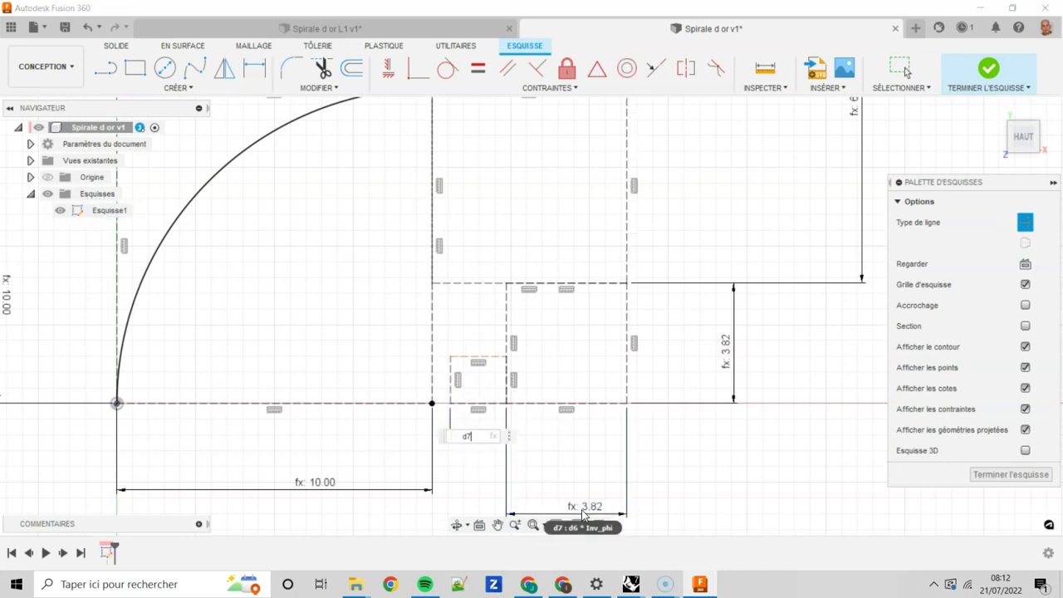
{"action": "type", "text": "*"}
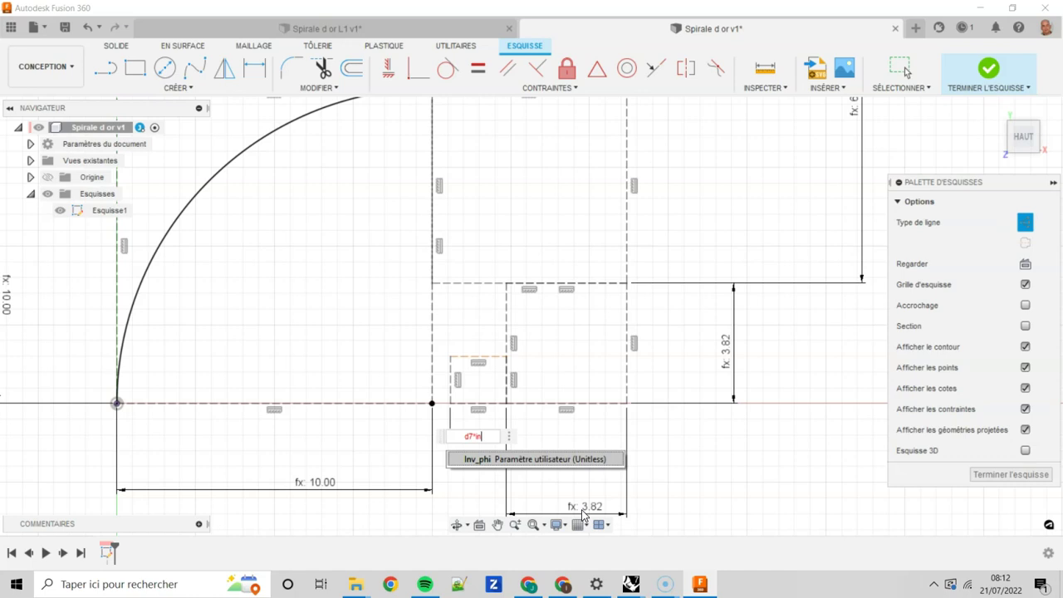
{"action": "left_click", "coordinate": [533, 460]}
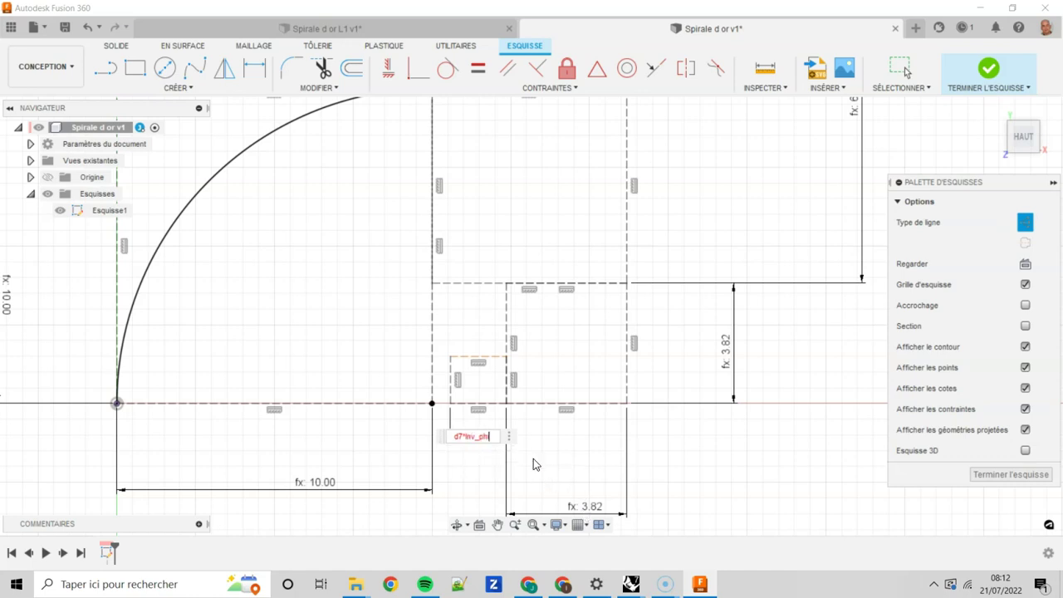
{"action": "key", "text": "Return"}
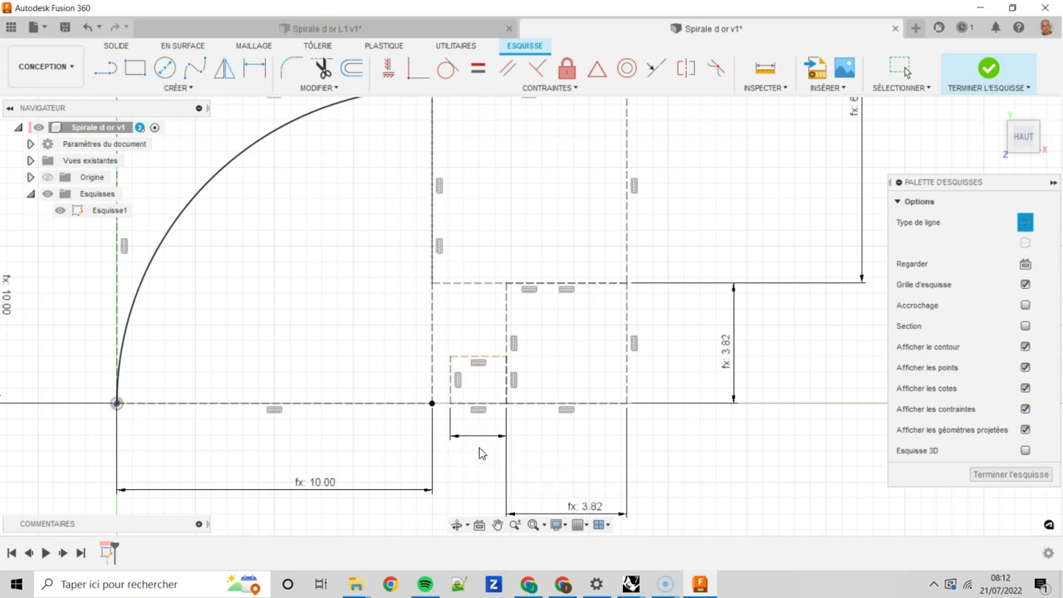
Dimension its height as d9, making a 2.361 by 2.361 square
{"action": "key", "text": "d"}
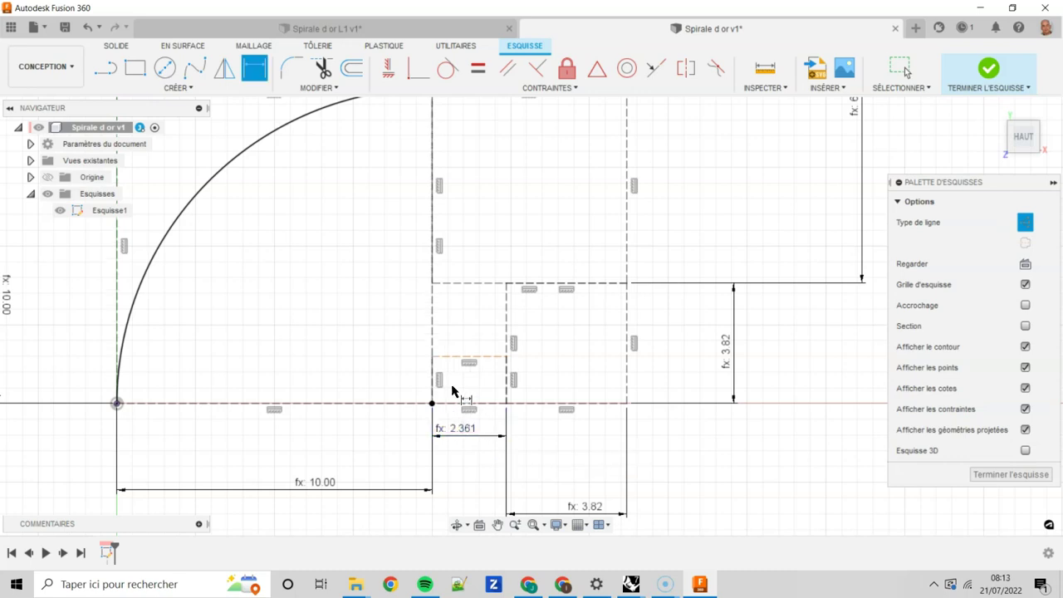
{"action": "left_click", "coordinate": [505, 357]}
{"action": "left_click", "coordinate": [506, 403]}
{"action": "left_click", "coordinate": [561, 383]}
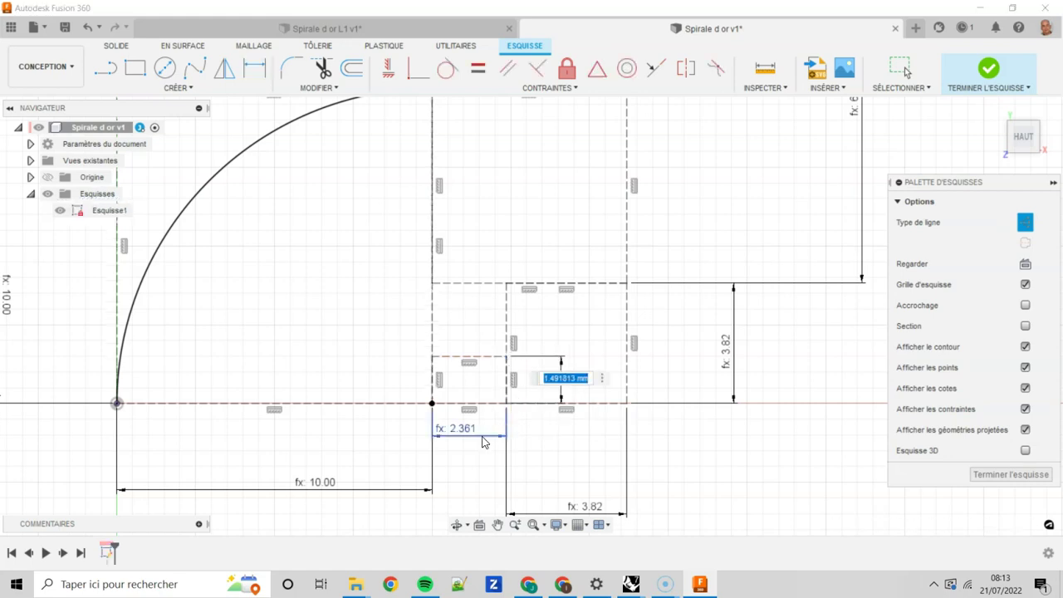
{"action": "type", "text": "d9"}
{"action": "key", "text": "Return"}
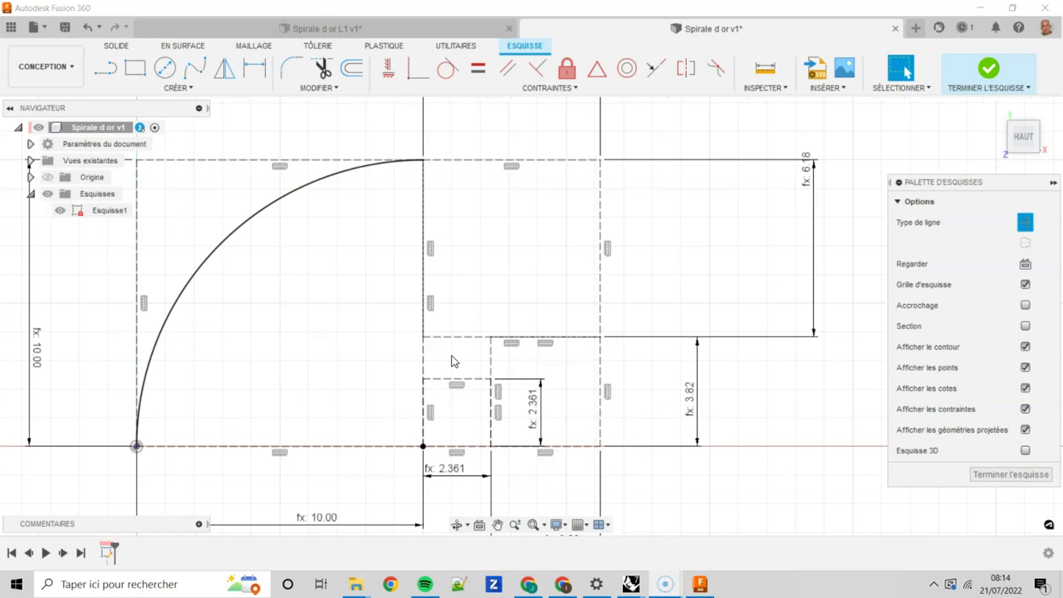
{"action": "scroll", "coordinate": [451, 375], "scroll_direction": "up", "scroll_amount": 2}
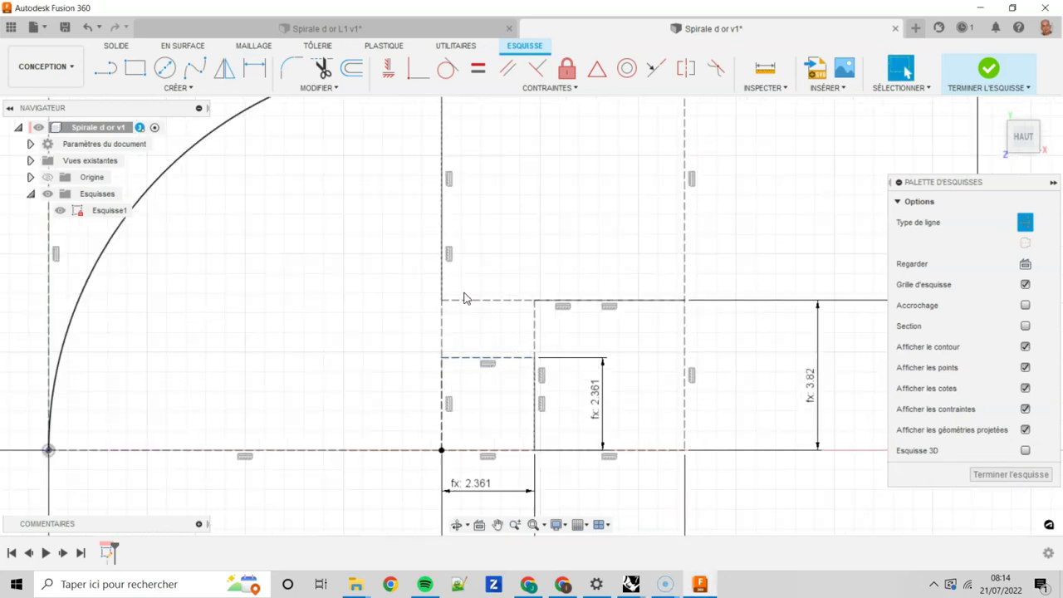
{"action": "scroll", "coordinate": [498, 328], "scroll_direction": "down", "scroll_amount": 1}
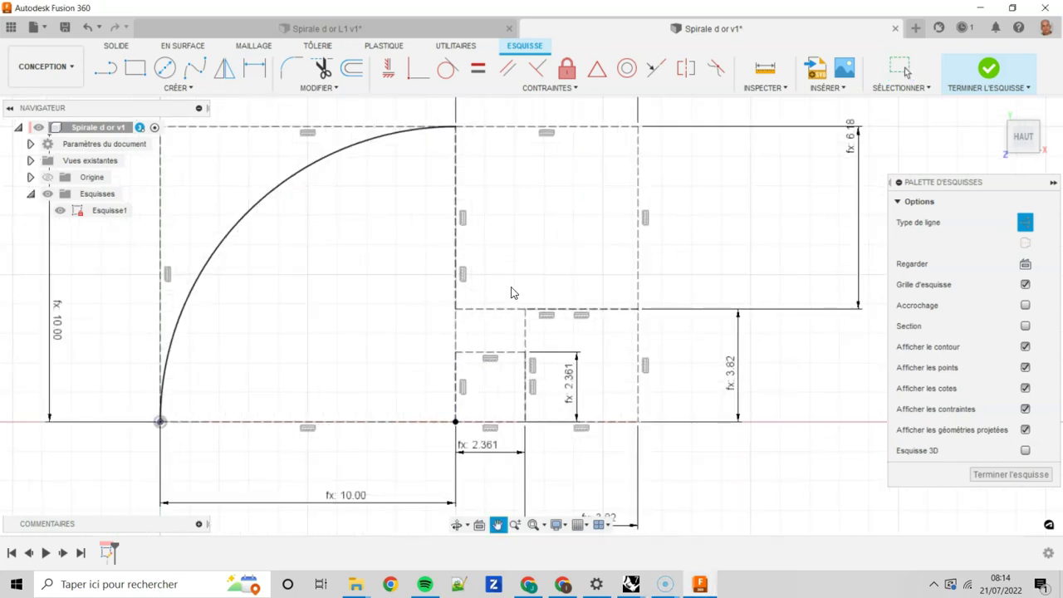
{"action": "scroll", "coordinate": [499, 307], "scroll_direction": "down", "scroll_amount": 1}
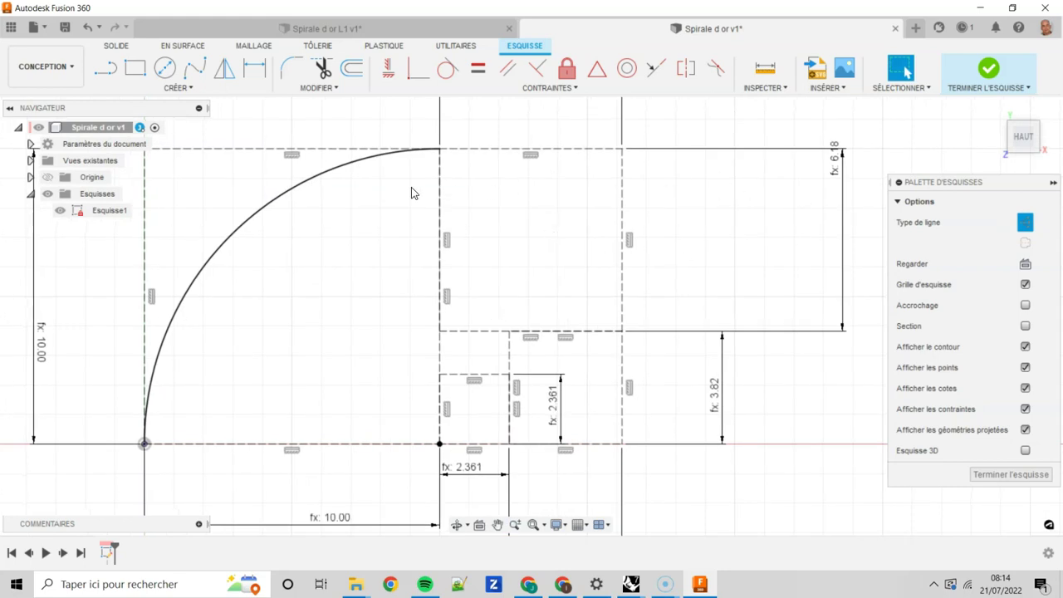
Draw a non-construction centre-point arc on the 6.18 square's corner, starting at the first arc's end
{"action": "left_click", "coordinate": [174, 88]}
{"action": "mouse_move", "coordinate": [113, 148]}
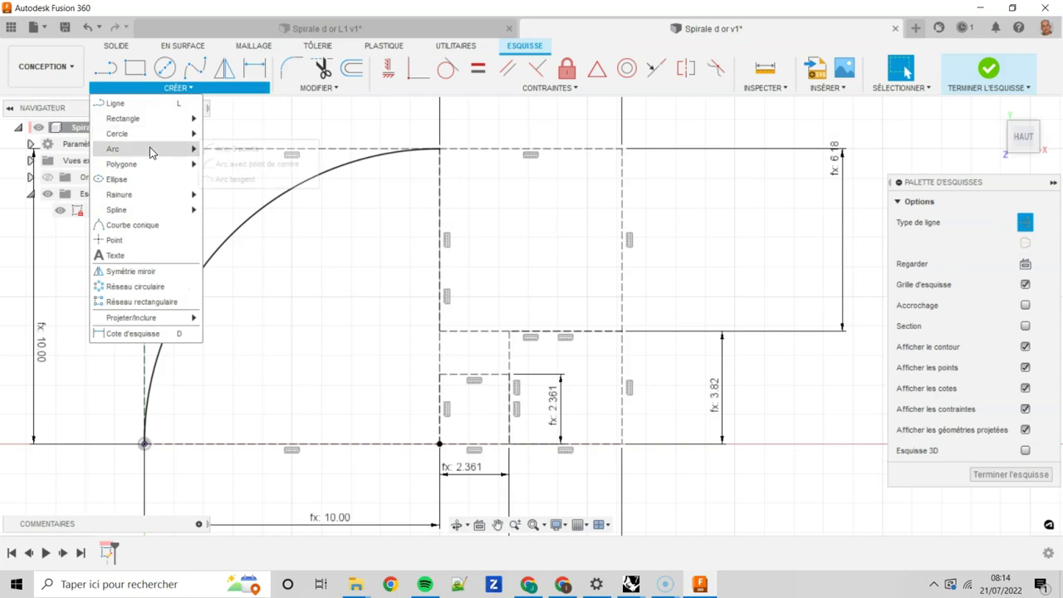
{"action": "left_click", "coordinate": [238, 170]}
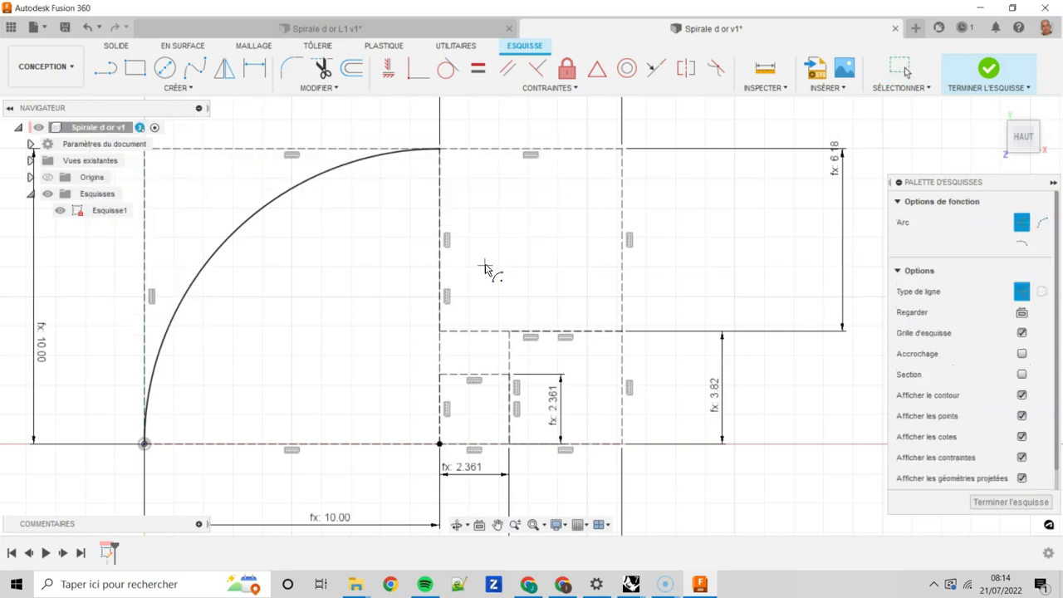
{"action": "left_click", "coordinate": [440, 332]}
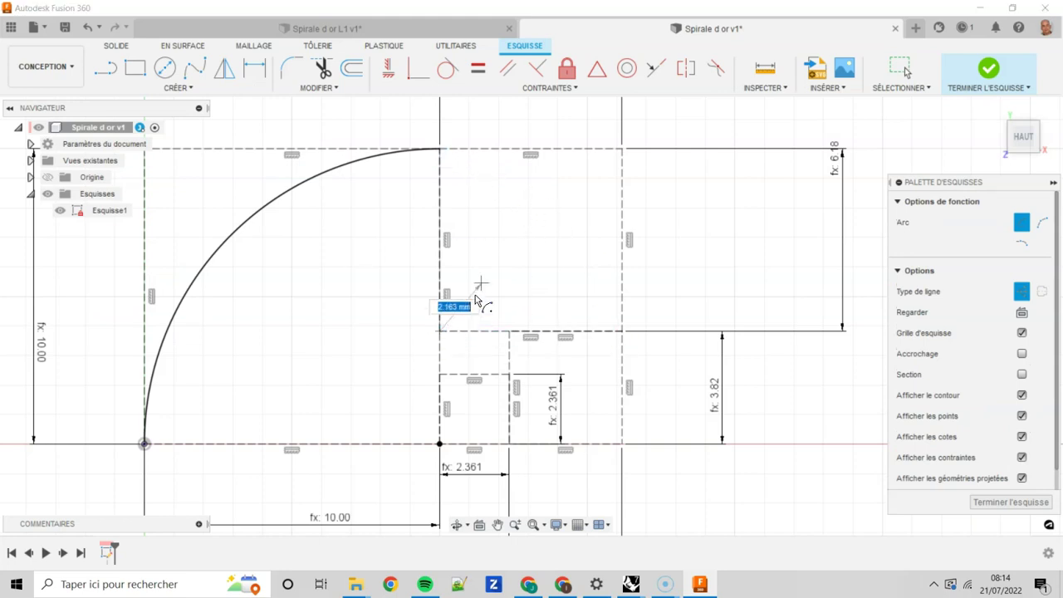
{"action": "left_click", "coordinate": [440, 149]}
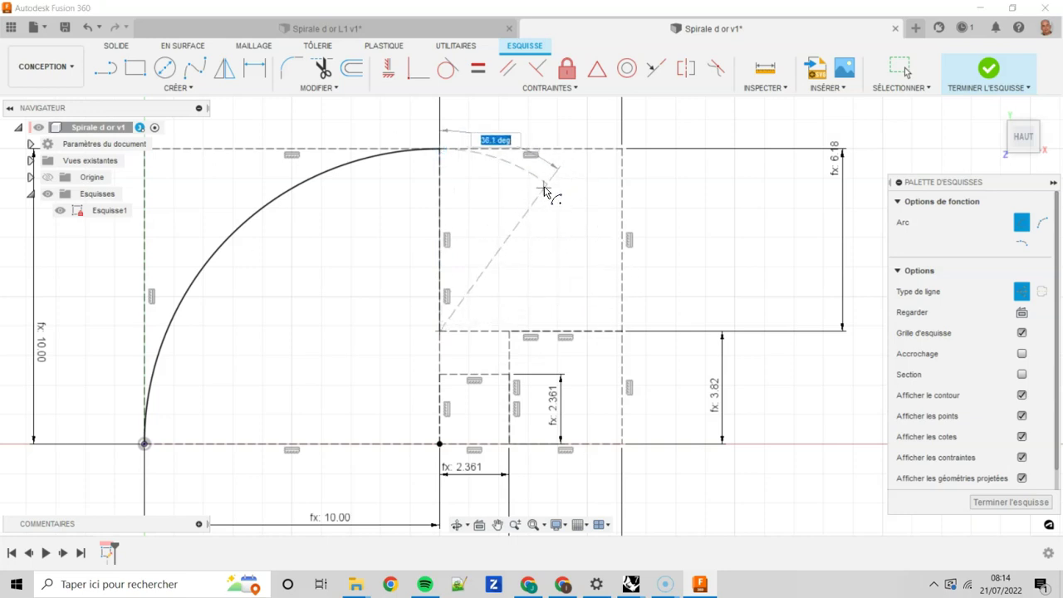
{"action": "left_click", "coordinate": [1019, 293]}
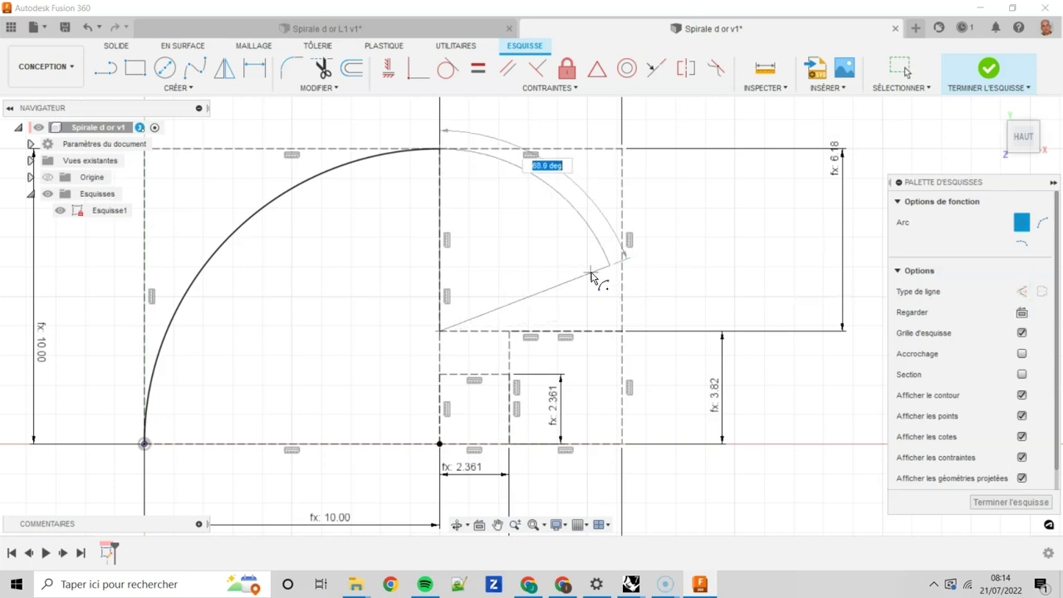
{"action": "left_click", "coordinate": [623, 332]}
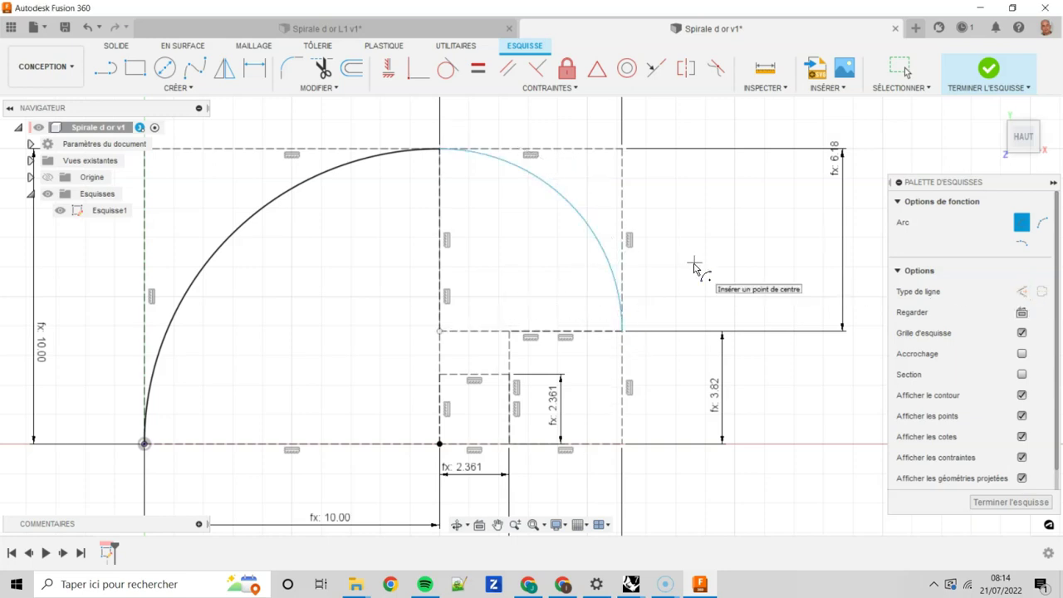
{"action": "middle_click_drag", "start_coordinate": [664, 309], "coordinate": [661, 288]}
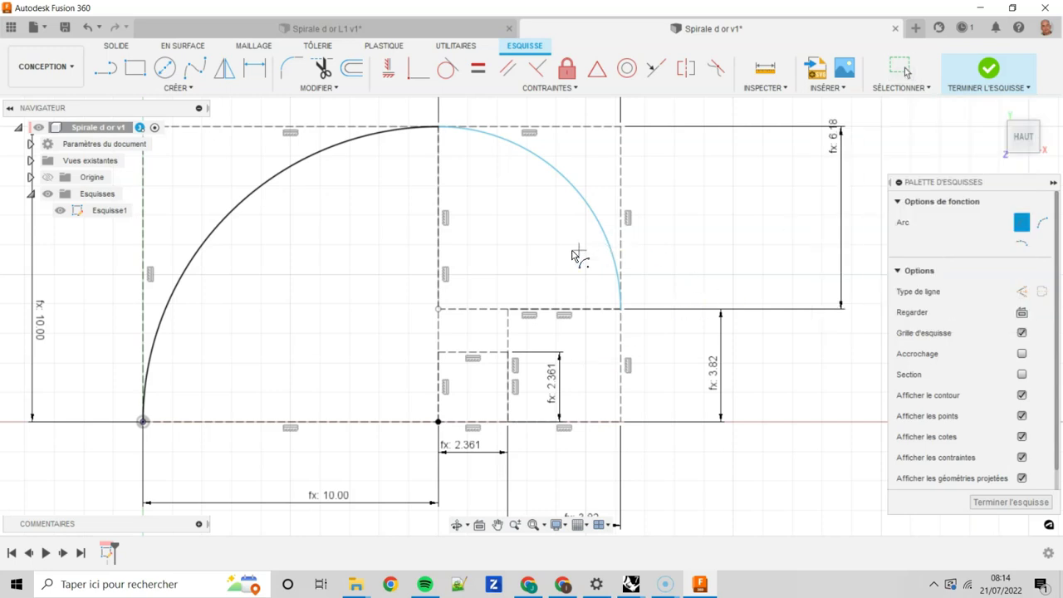
{"action": "middle_click_drag", "start_coordinate": [658, 363], "coordinate": [664, 340]}
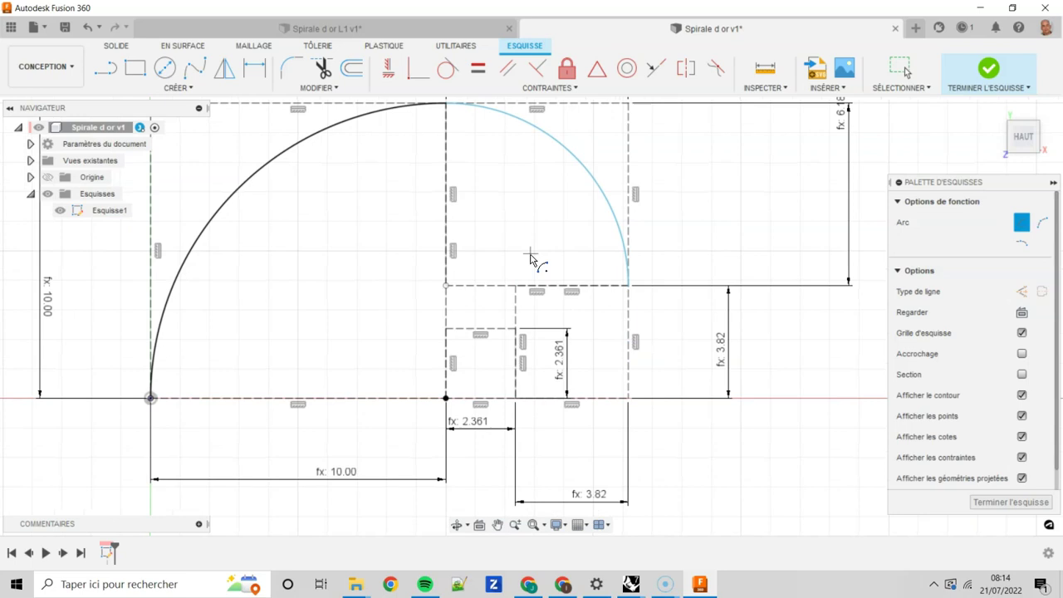
Draw 90° arcs centred on the 3.82 and 2.361 square corners, each continuing the previous arc
{"action": "left_click", "coordinate": [517, 286]}
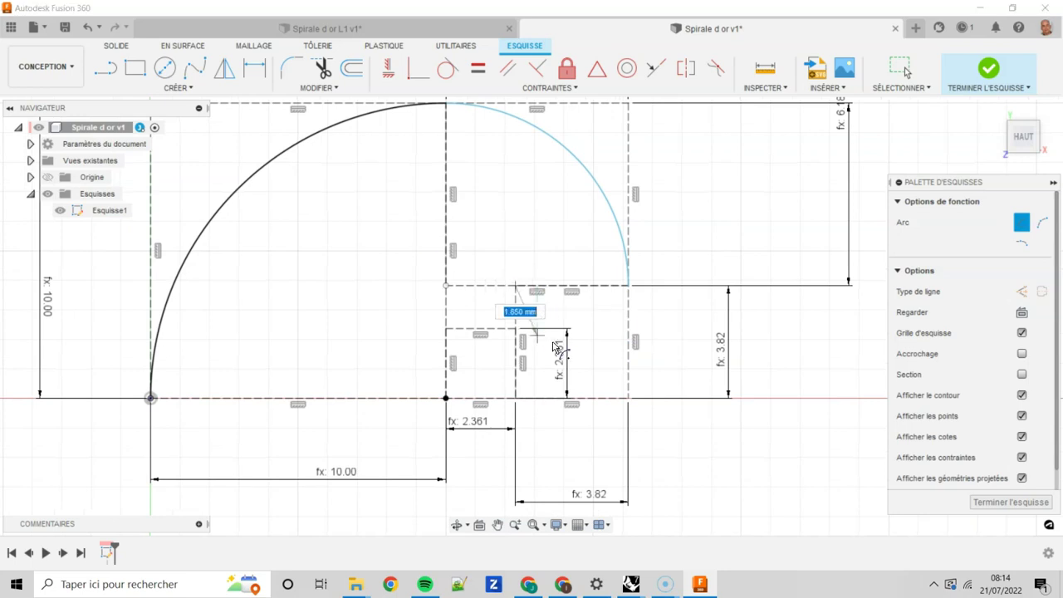
{"action": "left_click", "coordinate": [628, 286]}
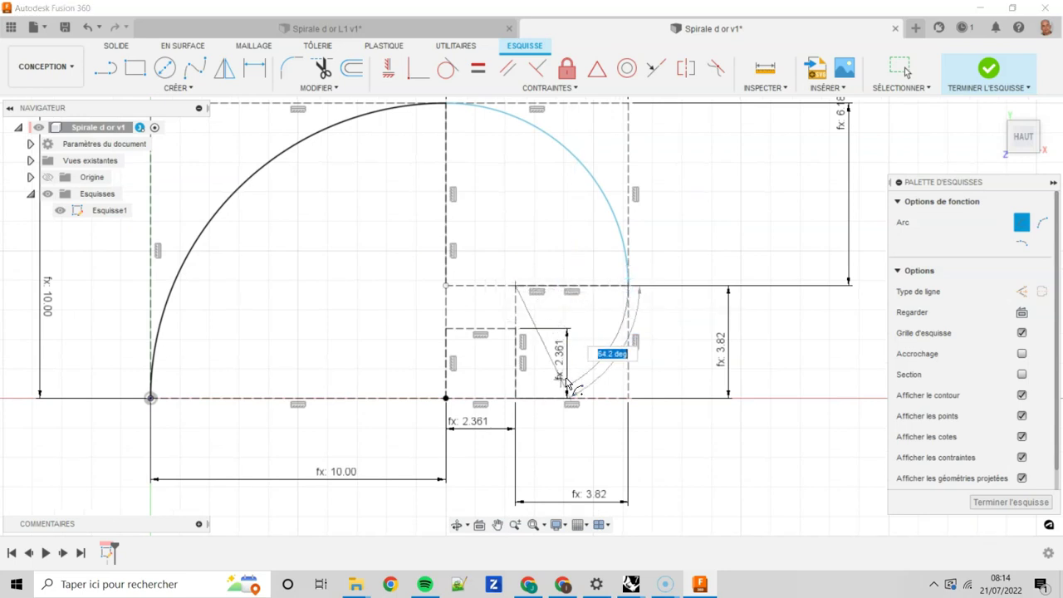
{"action": "left_click", "coordinate": [516, 397]}
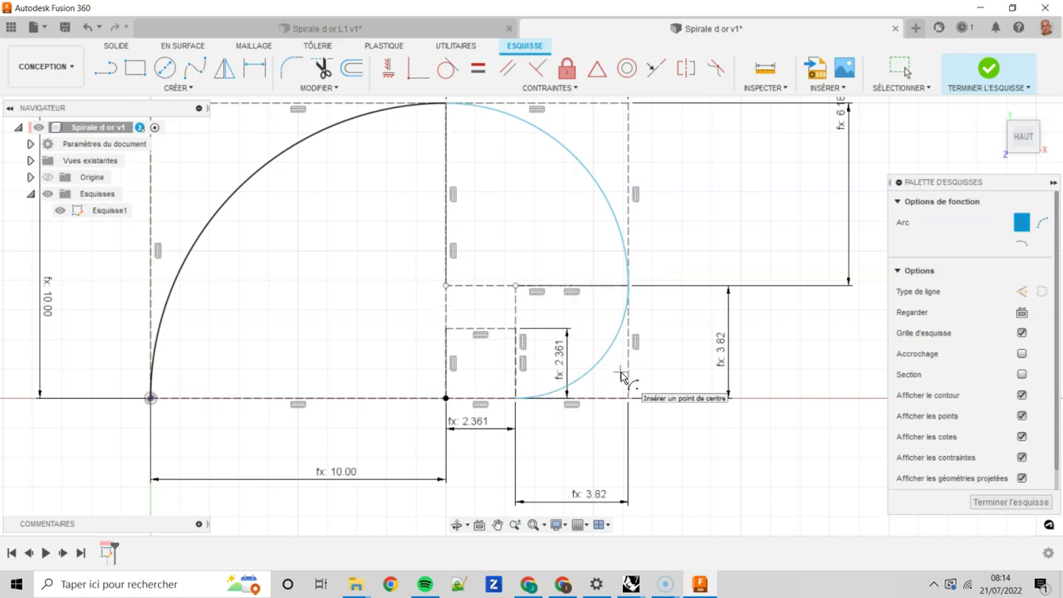
{"action": "scroll", "coordinate": [505, 375], "scroll_direction": "up", "scroll_amount": 1}
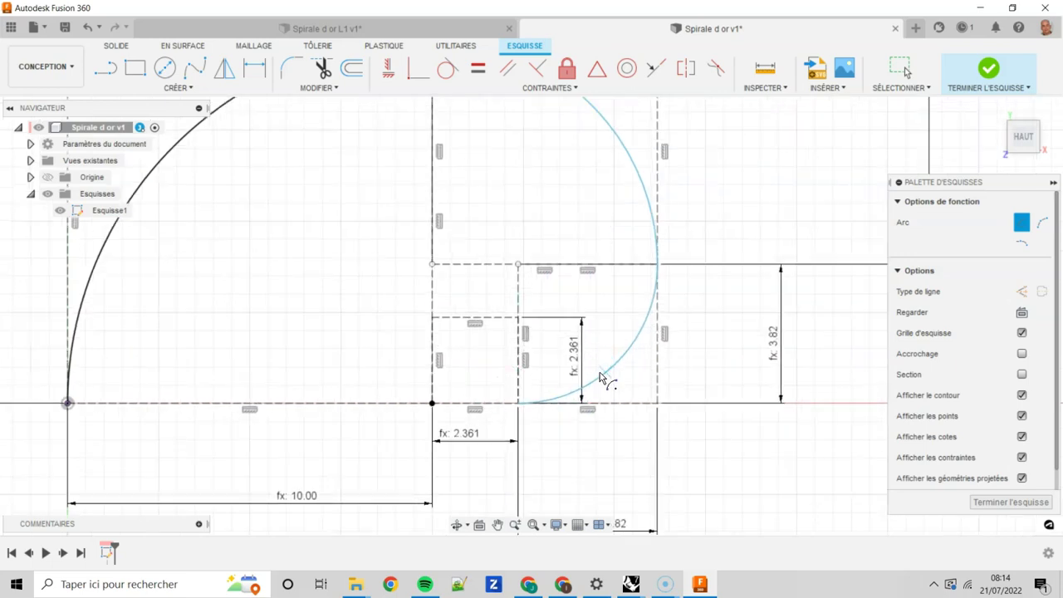
{"action": "left_click", "coordinate": [518, 319]}
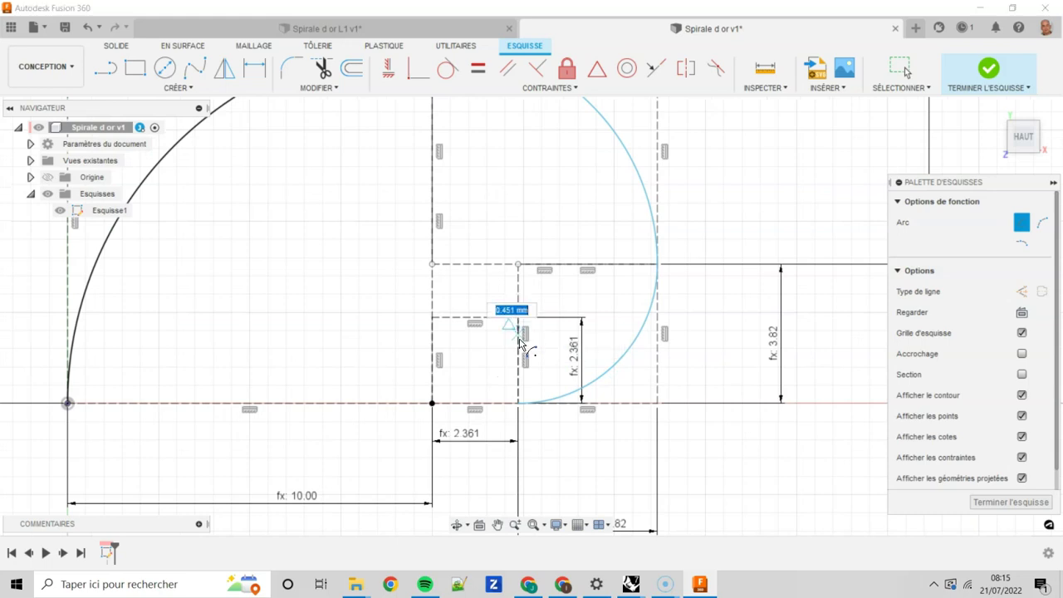
{"action": "left_click", "coordinate": [524, 409]}
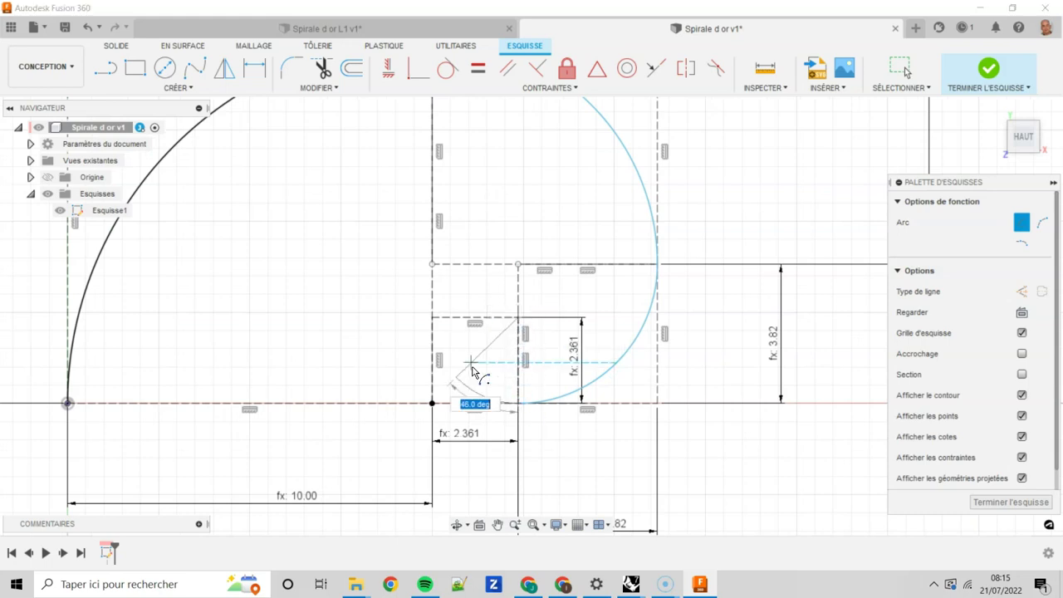
{"action": "left_click", "coordinate": [432, 322]}
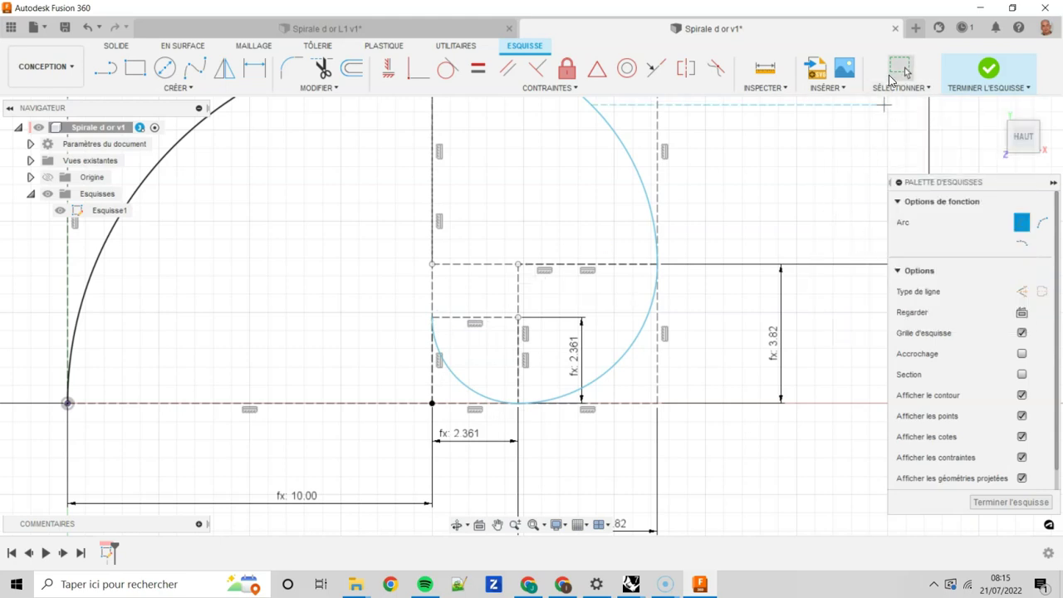
Select the spiral arcs one by one to check their radii
{"action": "left_click", "coordinate": [895, 73]}
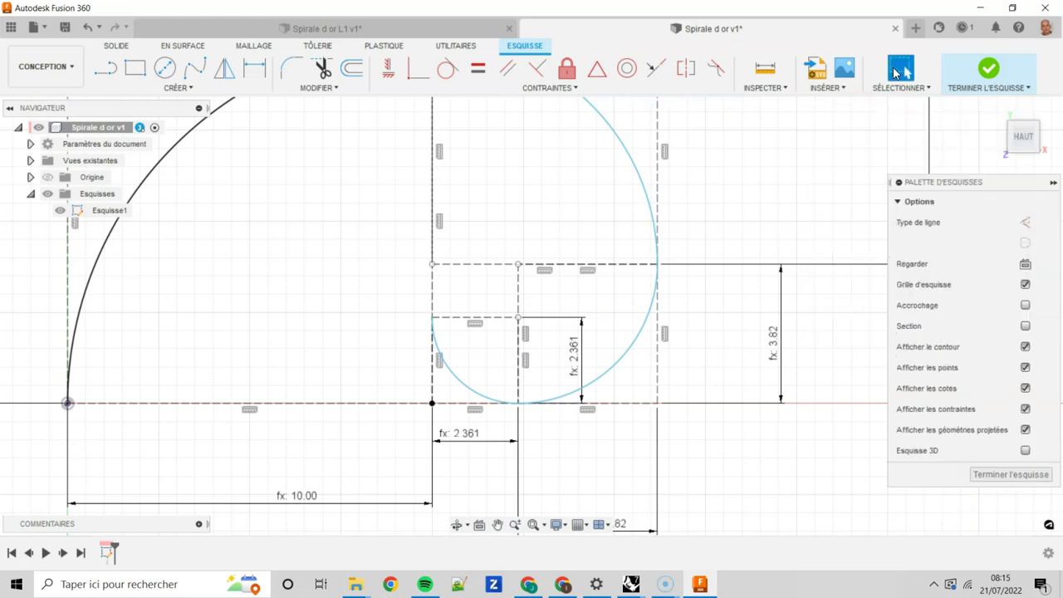
{"action": "scroll", "coordinate": [725, 176], "scroll_direction": "down", "scroll_amount": 1}
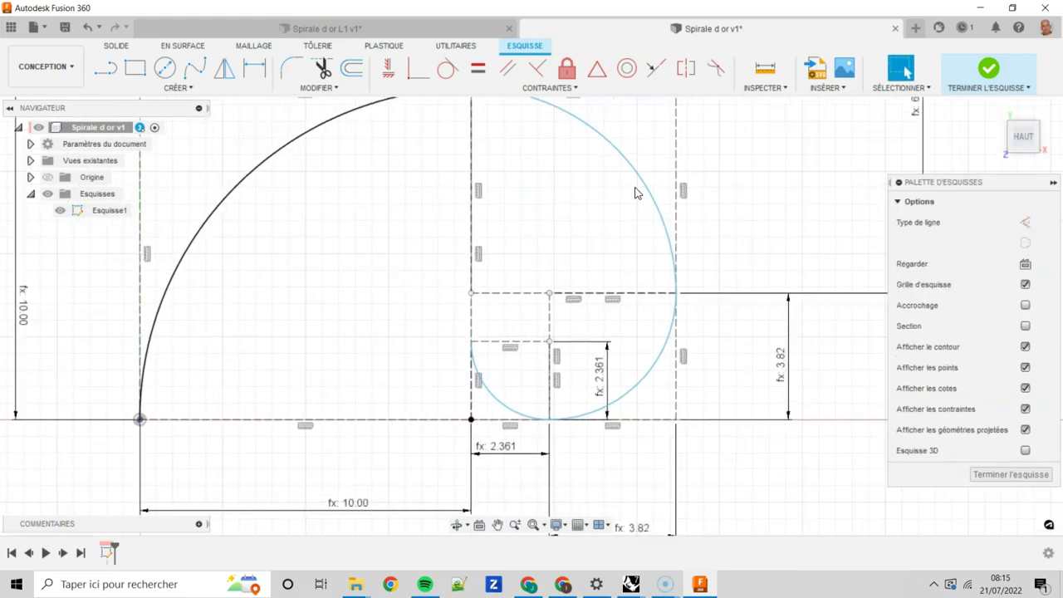
{"action": "scroll", "coordinate": [532, 299], "scroll_direction": "up", "scroll_amount": 1}
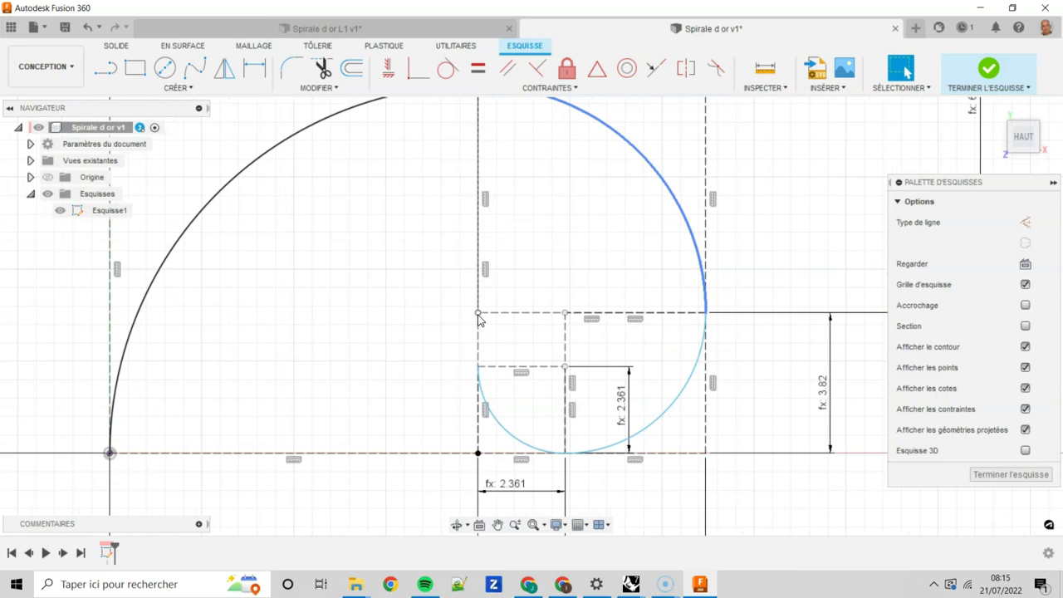
{"action": "middle_click_drag", "start_coordinate": [595, 223], "coordinate": [587, 259]}
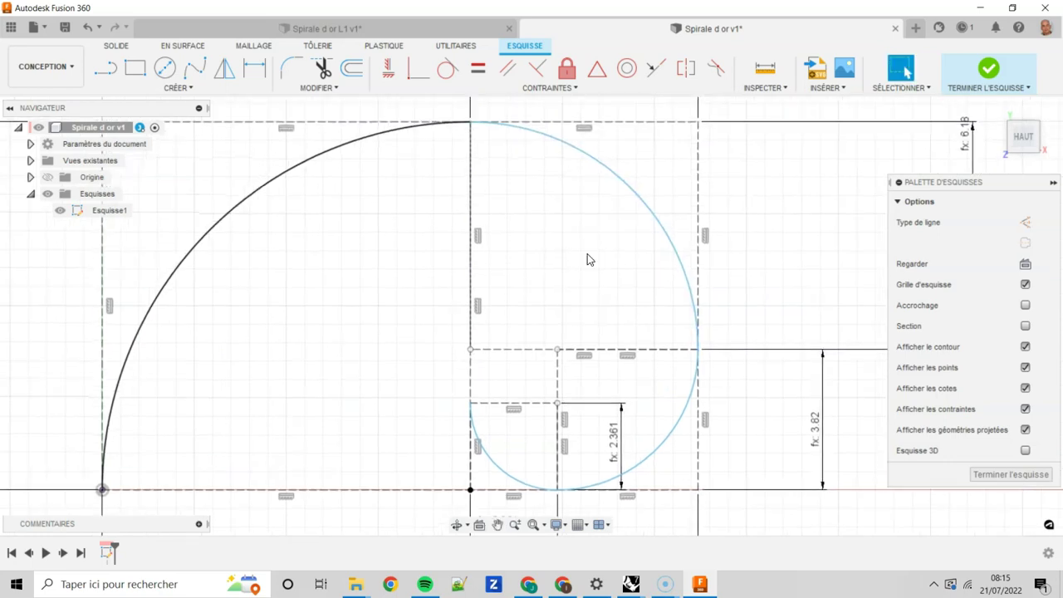
{"action": "left_click", "coordinate": [644, 212]}
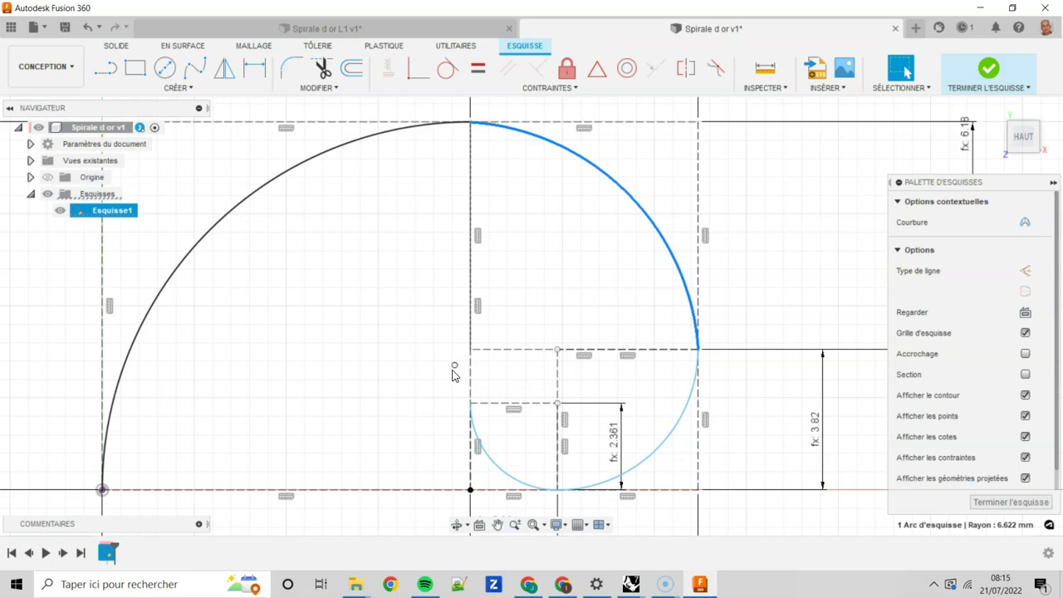
{"action": "left_click", "coordinate": [359, 334]}
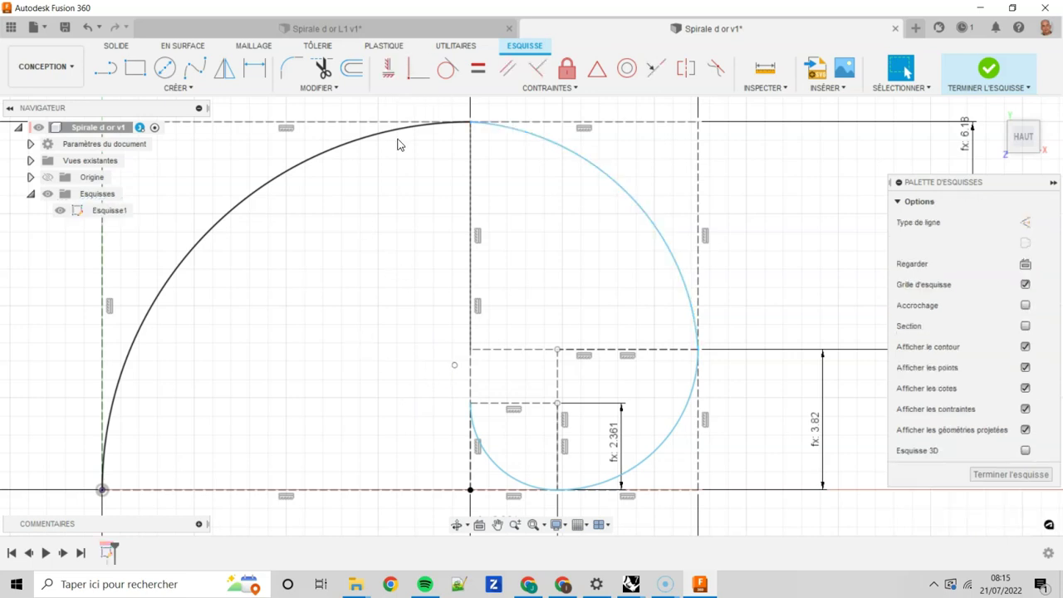
{"action": "left_click", "coordinate": [646, 462]}
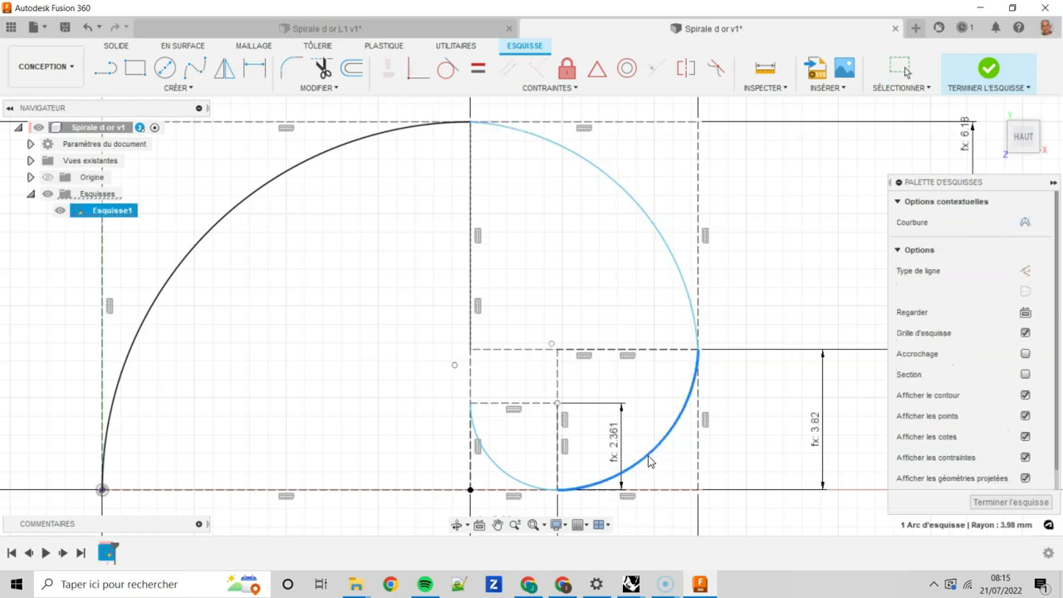
{"action": "left_click", "coordinate": [501, 470]}
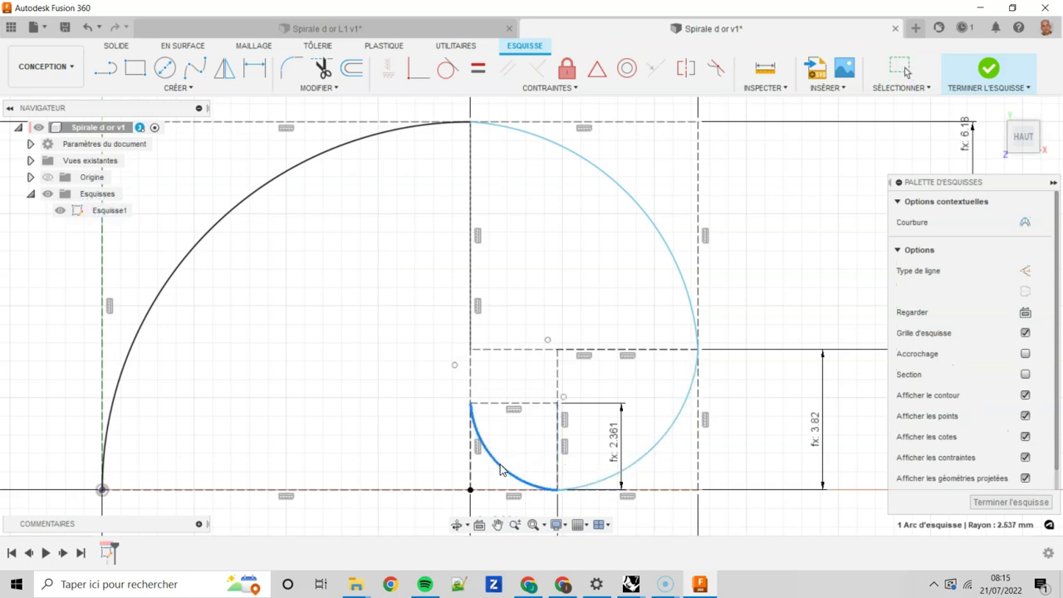
{"action": "left_click", "coordinate": [382, 345]}
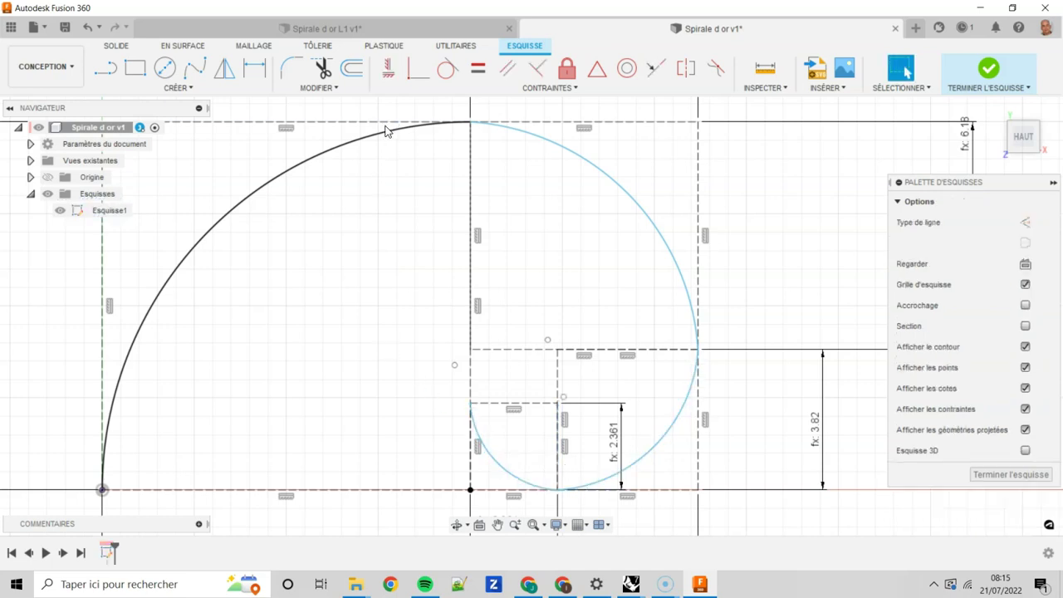
Make the loose arc centre points coincident with their square corners, then fit the view
{"action": "left_click", "coordinate": [415, 76]}
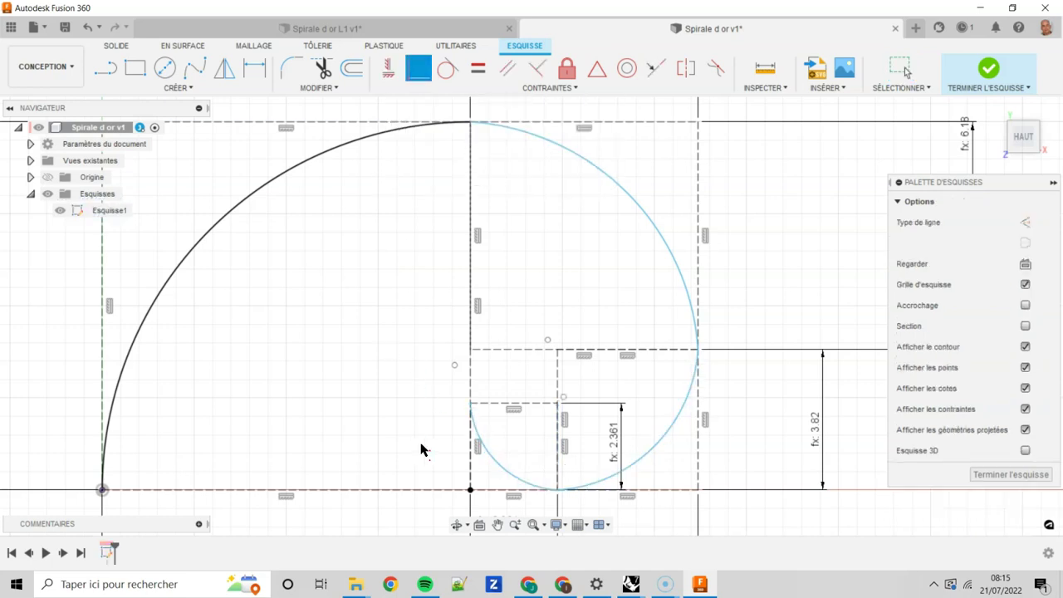
{"action": "left_click", "coordinate": [455, 367]}
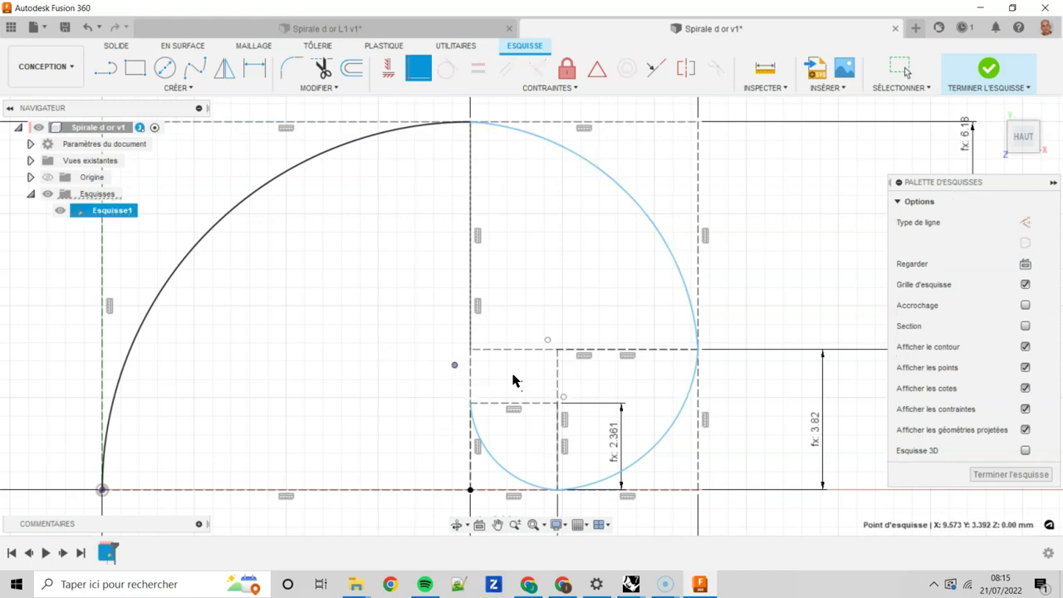
{"action": "left_click", "coordinate": [471, 350]}
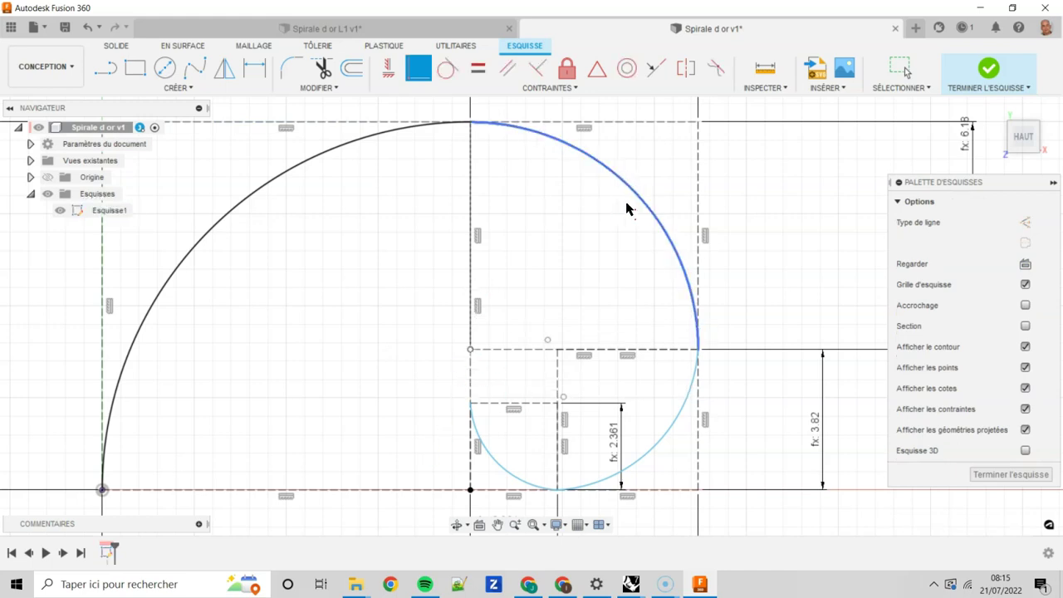
{"action": "middle_click_drag", "start_coordinate": [586, 299], "coordinate": [540, 232]}
{"action": "scroll", "coordinate": [540, 232], "scroll_direction": "up", "scroll_amount": 2}
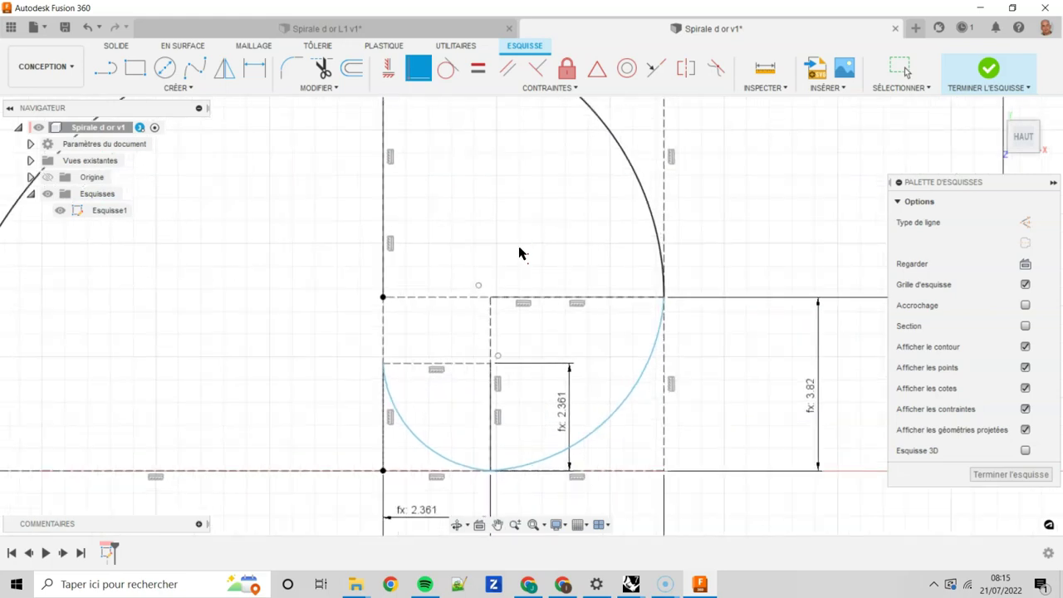
{"action": "left_click", "coordinate": [479, 284]}
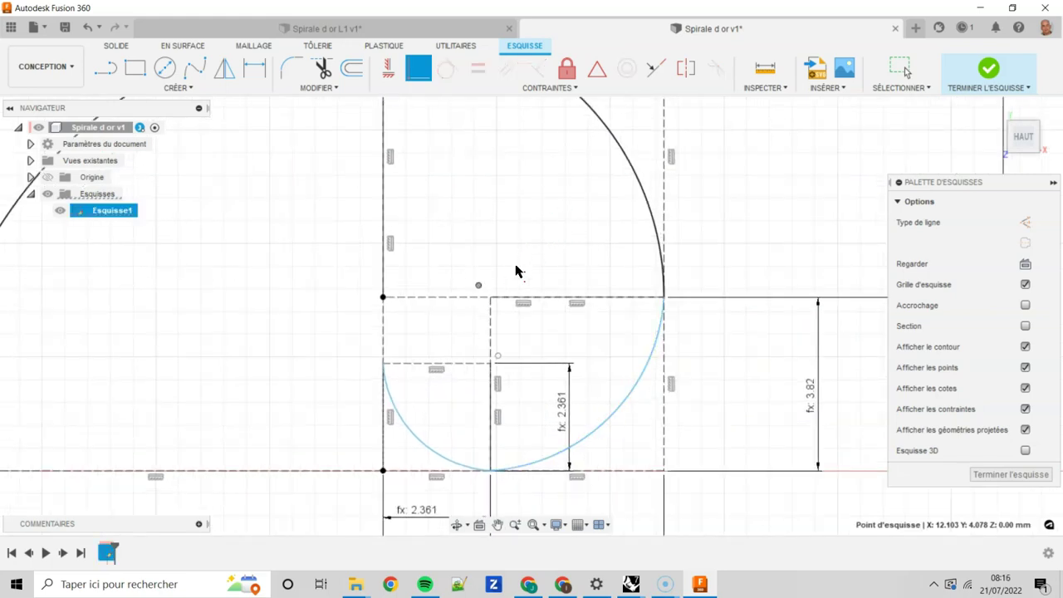
{"action": "left_click_drag", "start_coordinate": [479, 285], "coordinate": [490, 297]}
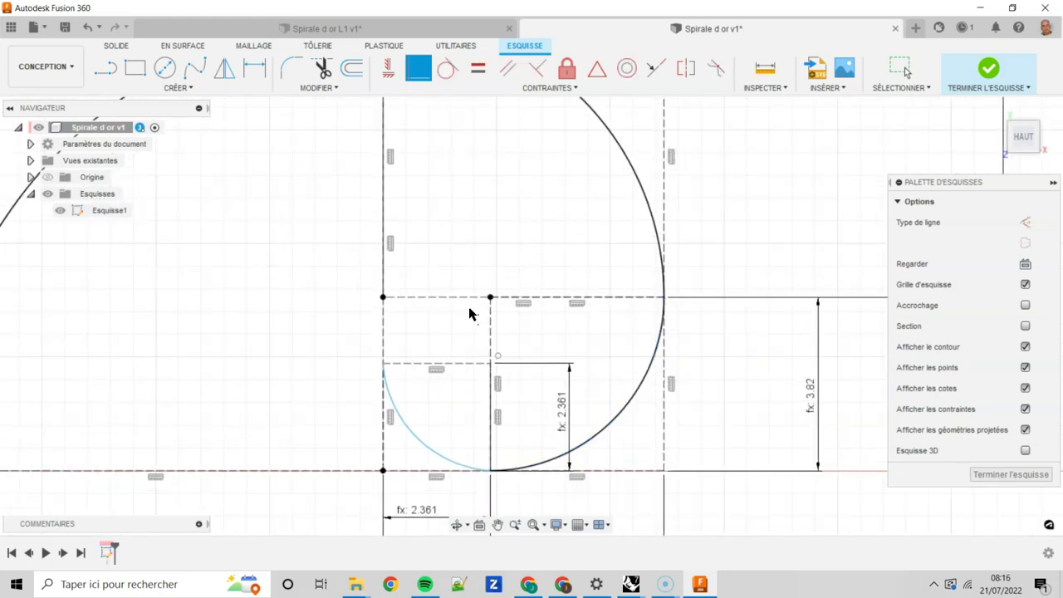
{"action": "scroll", "coordinate": [531, 349], "scroll_direction": "up", "scroll_amount": 3}
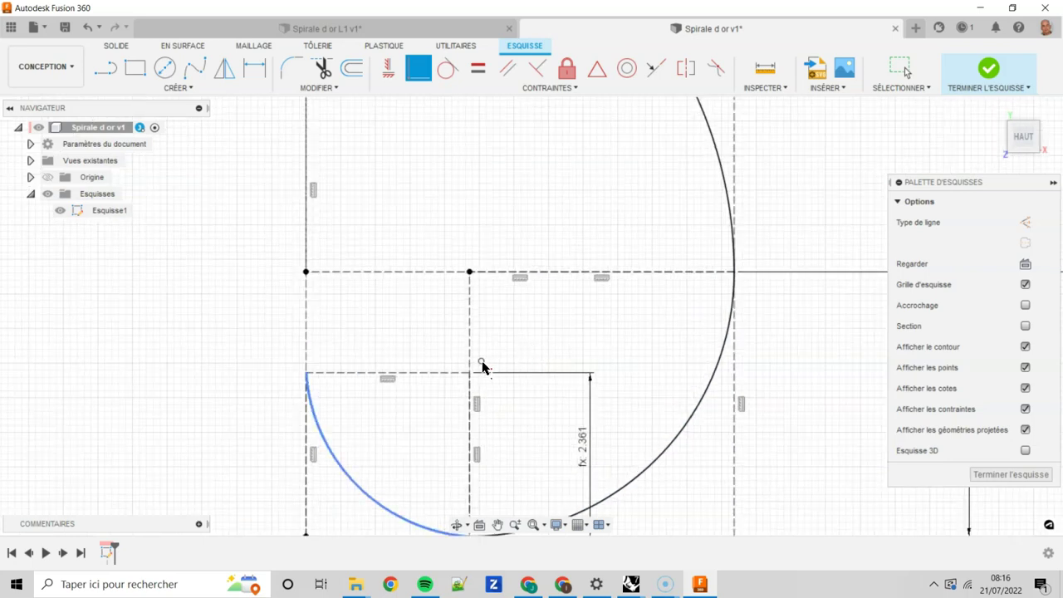
{"action": "left_click", "coordinate": [480, 364]}
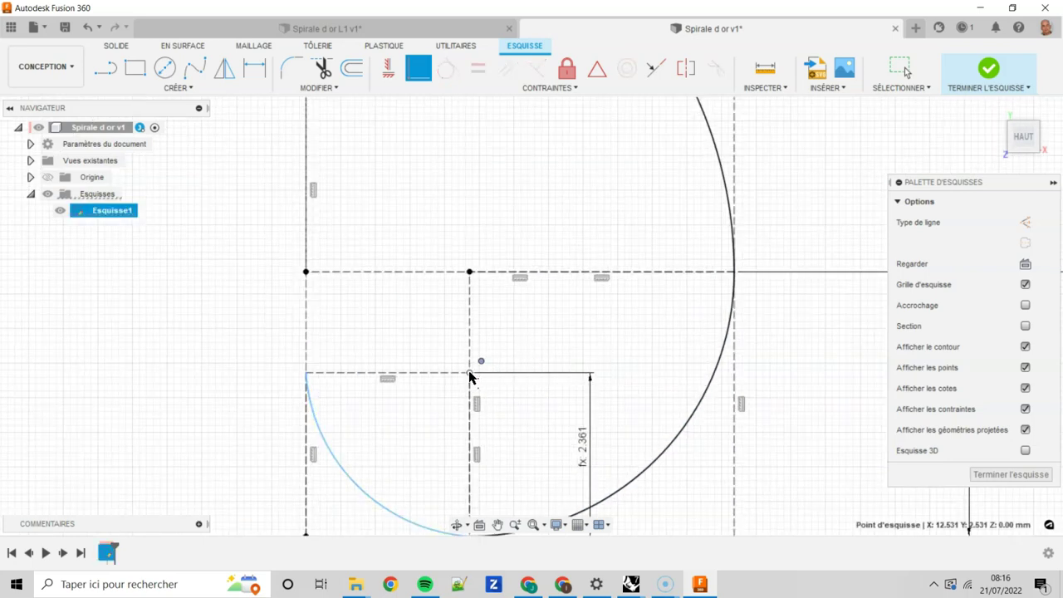
{"action": "left_click_drag", "start_coordinate": [470, 376], "coordinate": [470, 373]}
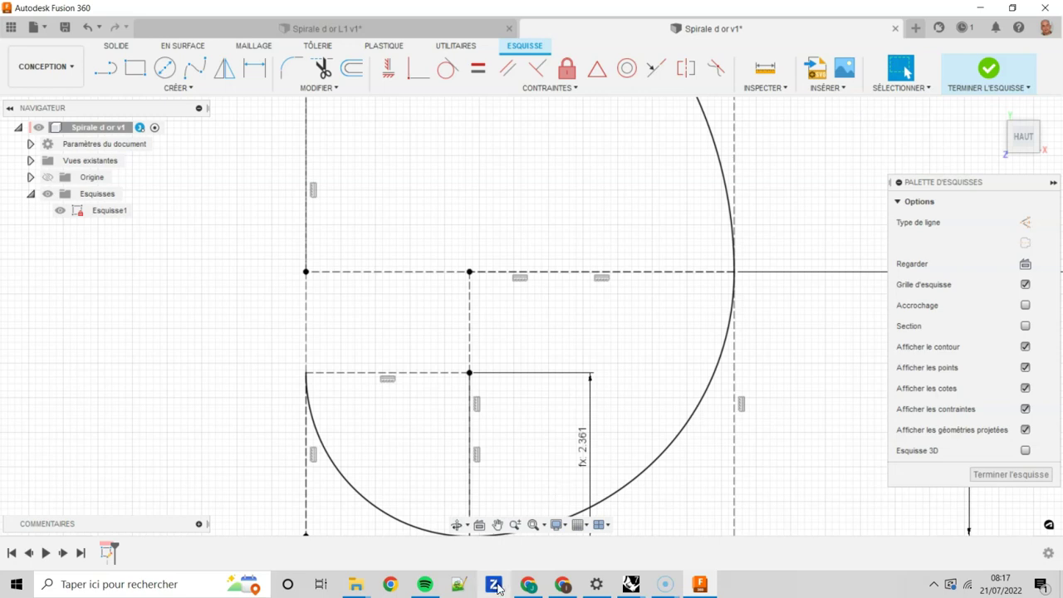
{"action": "left_click", "coordinate": [545, 526]}
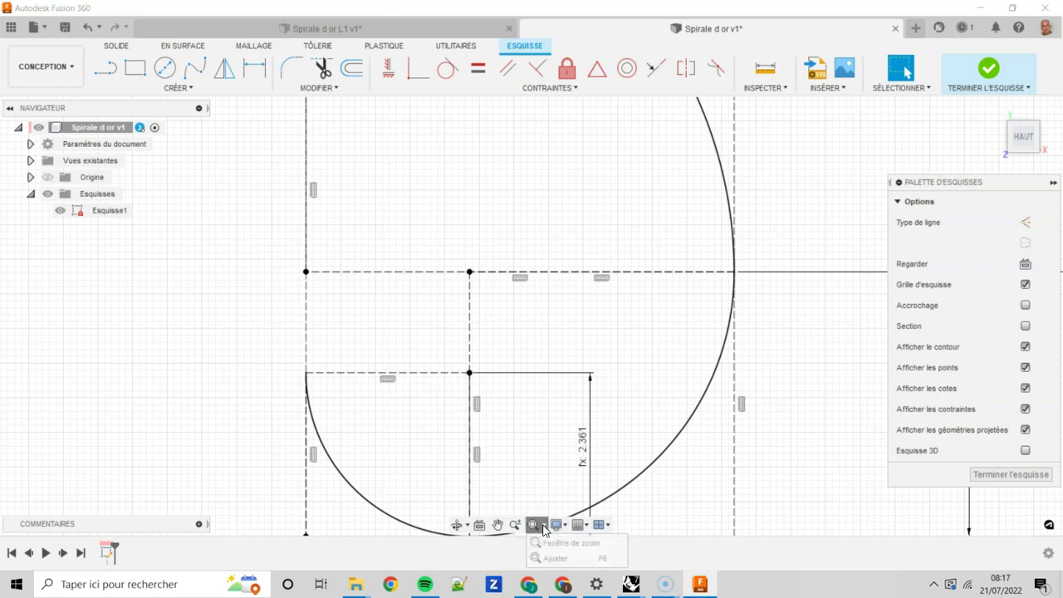
{"action": "left_click", "coordinate": [561, 555]}
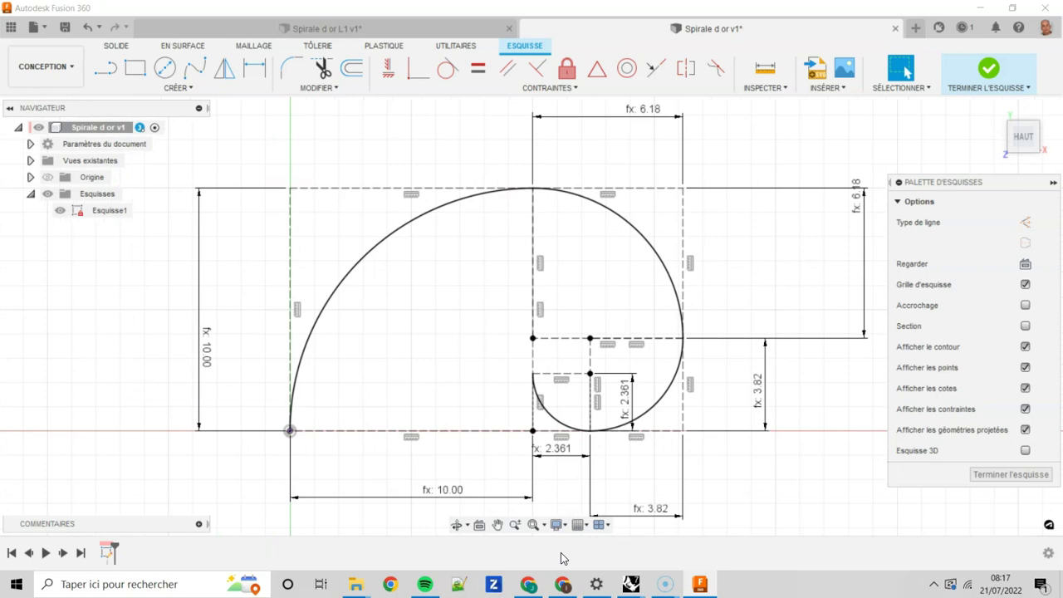
Close sketch editing and rename Esquisse1 to 'Spirale d'or'
{"action": "left_click", "coordinate": [989, 66]}
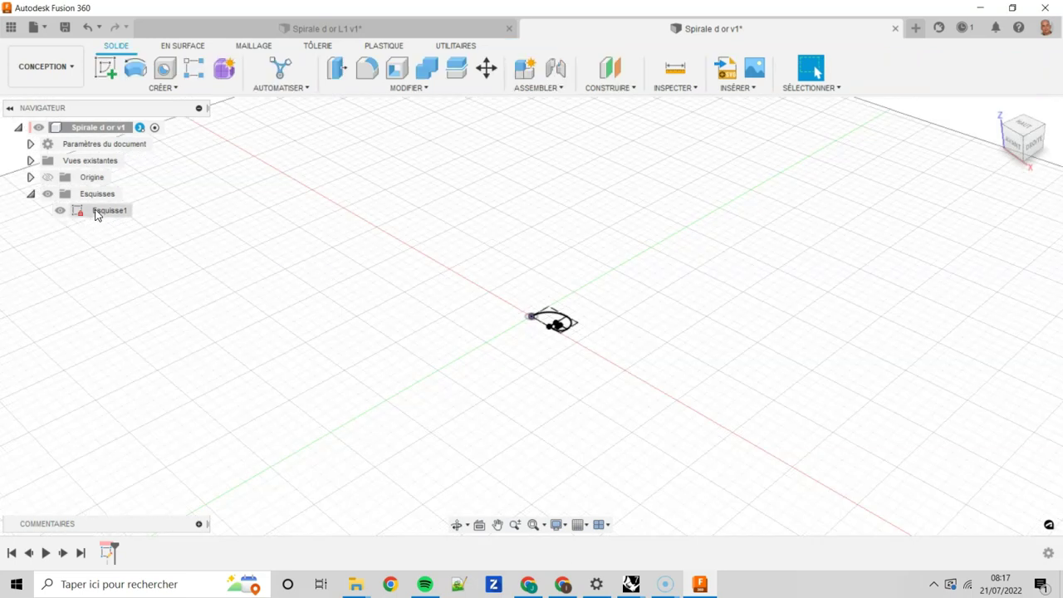
{"action": "double_click", "coordinate": [99, 211]}
{"action": "type", "text": "Spirale d'or"}
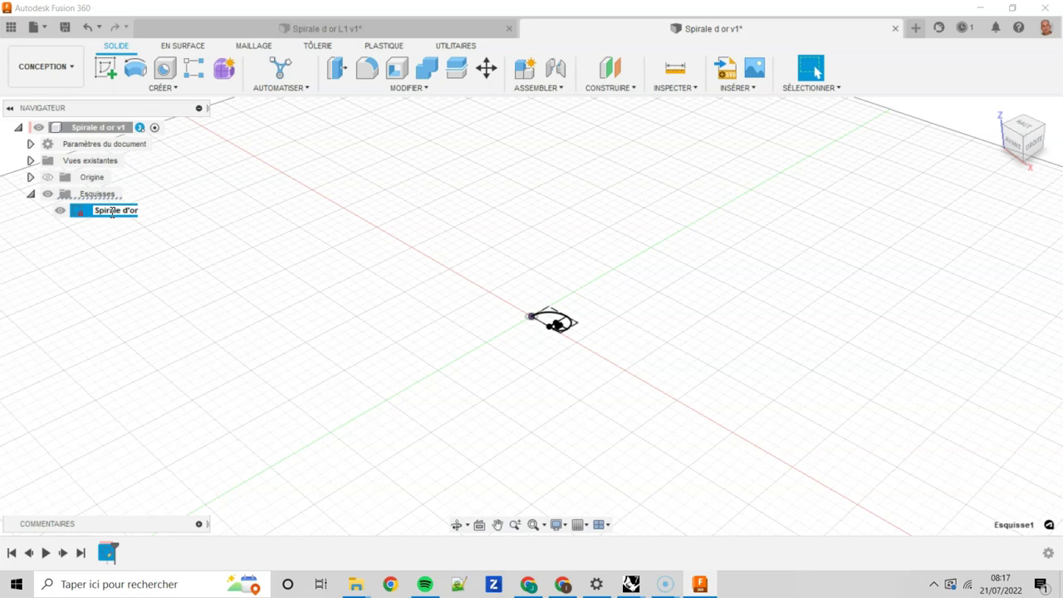
{"action": "key", "text": "Return"}
{"action": "scroll", "coordinate": [583, 363], "scroll_direction": "up", "scroll_amount": 3}
{"action": "mouse_move", "coordinate": [583, 363]}
{"action": "middle_mouse_down", "text": "shift"}
{"action": "mouse_move", "coordinate": [569, 353]}
{"action": "mouse_move", "coordinate": [646, 375]}
{"action": "middle_mouse_up", "text": "shift"}
{"action": "scroll", "coordinate": [586, 366], "scroll_direction": "up", "scroll_amount": 3}
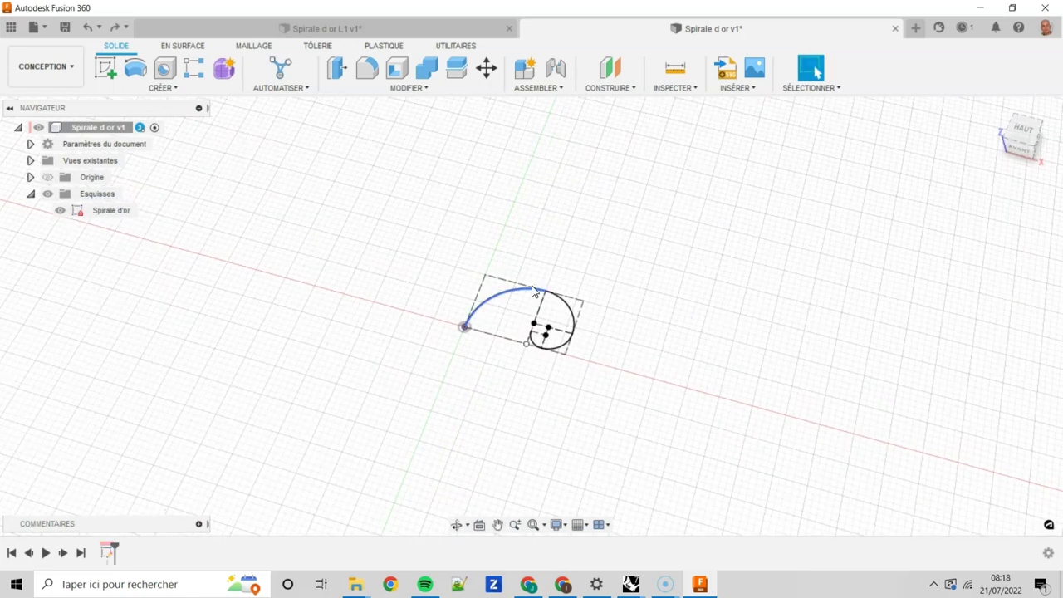
{"action": "scroll", "coordinate": [570, 349], "scroll_direction": "up", "scroll_amount": 2}
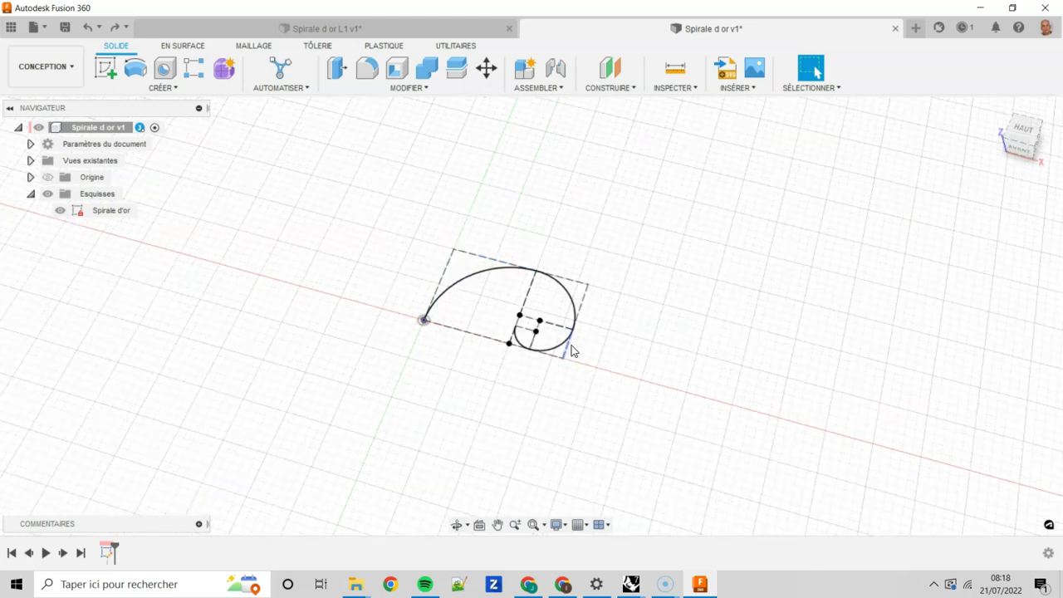
{"action": "scroll", "coordinate": [569, 349], "scroll_direction": "up", "scroll_amount": 1}
Change the cote_carre parameter from 10 mm to 100 in Modifier les paramètres
{"action": "left_click", "coordinate": [403, 86]}
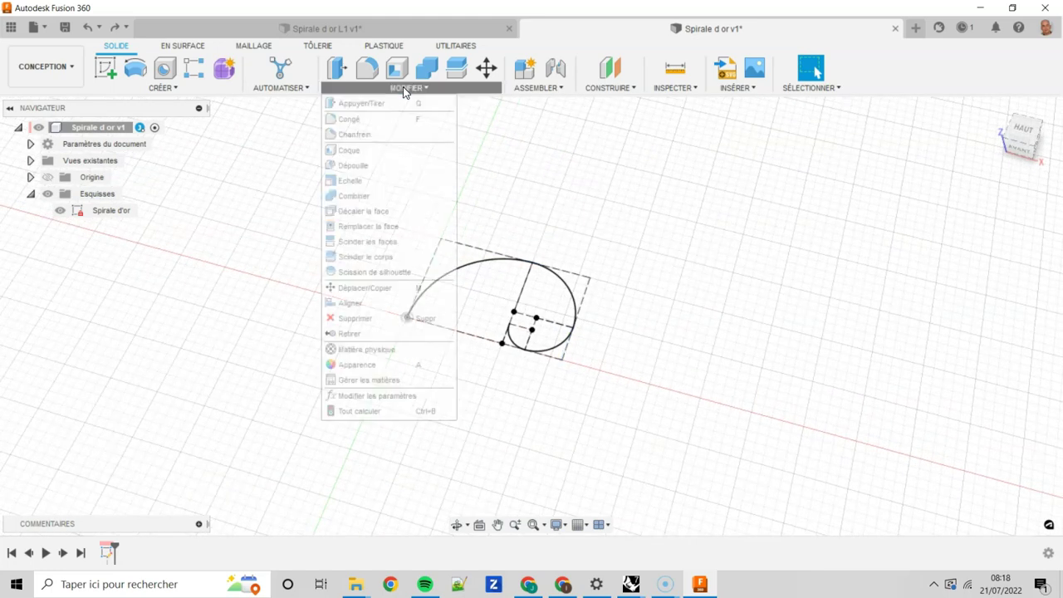
{"action": "left_click", "coordinate": [390, 403]}
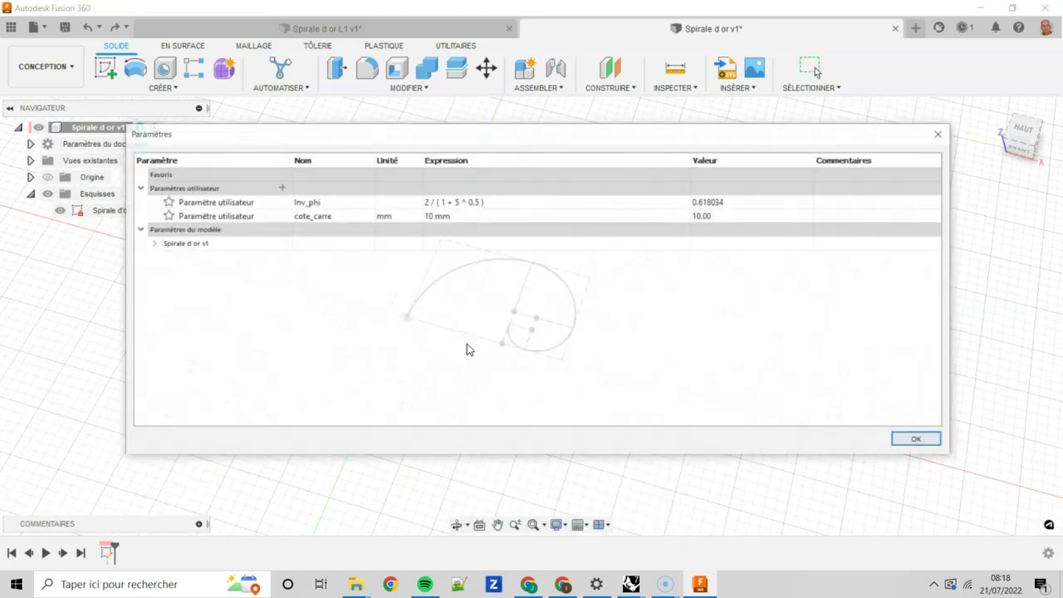
{"action": "left_click_drag", "start_coordinate": [460, 135], "coordinate": [488, 258]}
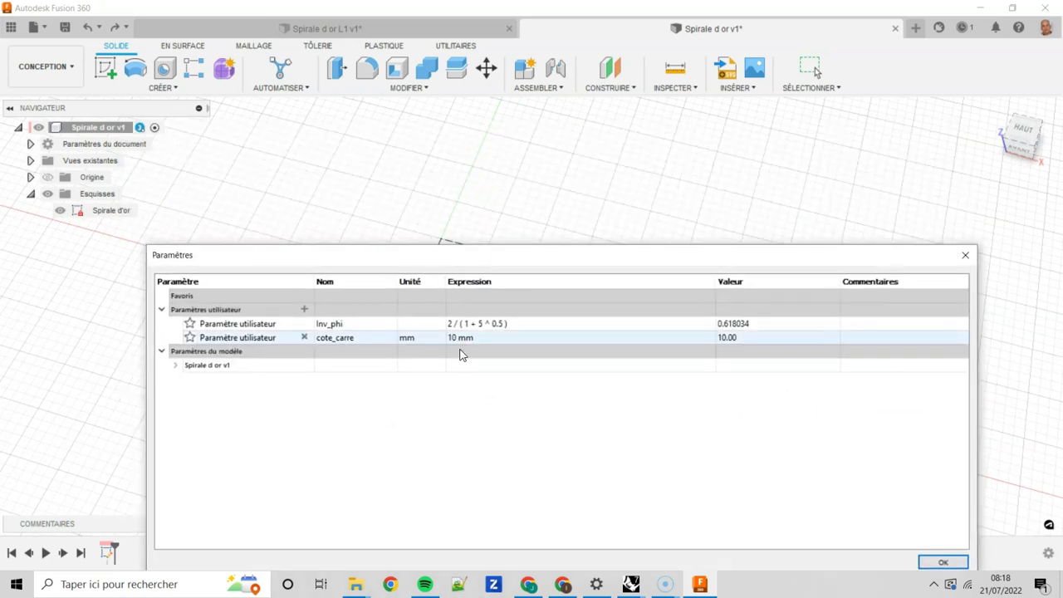
{"action": "double_click", "coordinate": [508, 338]}
{"action": "type", "text": "1"}
{"action": "left_click", "coordinate": [939, 562]}
{"action": "scroll", "coordinate": [656, 348], "scroll_direction": "down", "scroll_amount": 3}
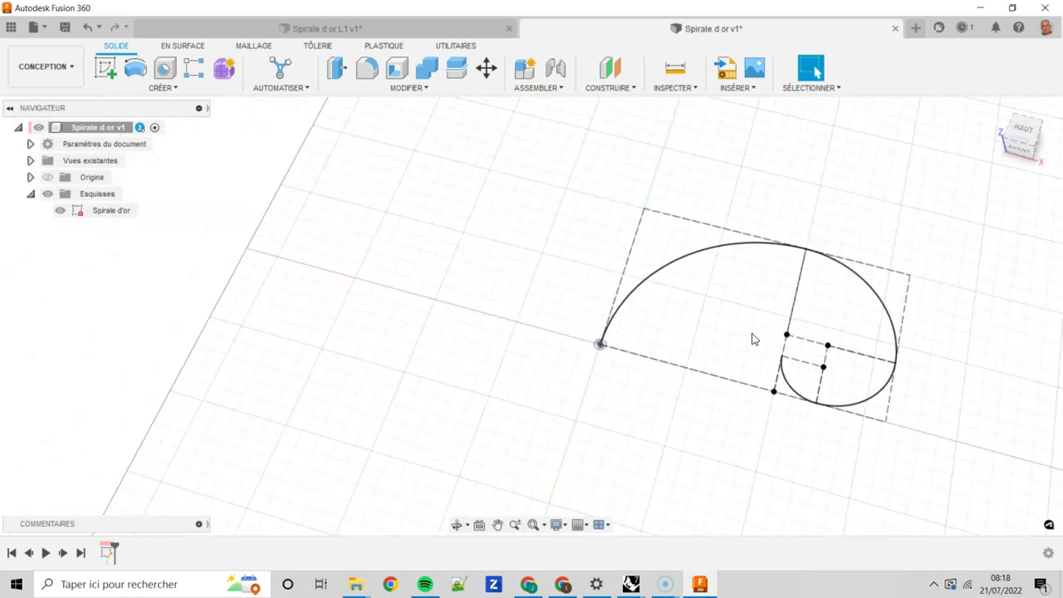
{"action": "middle_click_drag", "start_coordinate": [752, 340], "coordinate": [439, 276]}
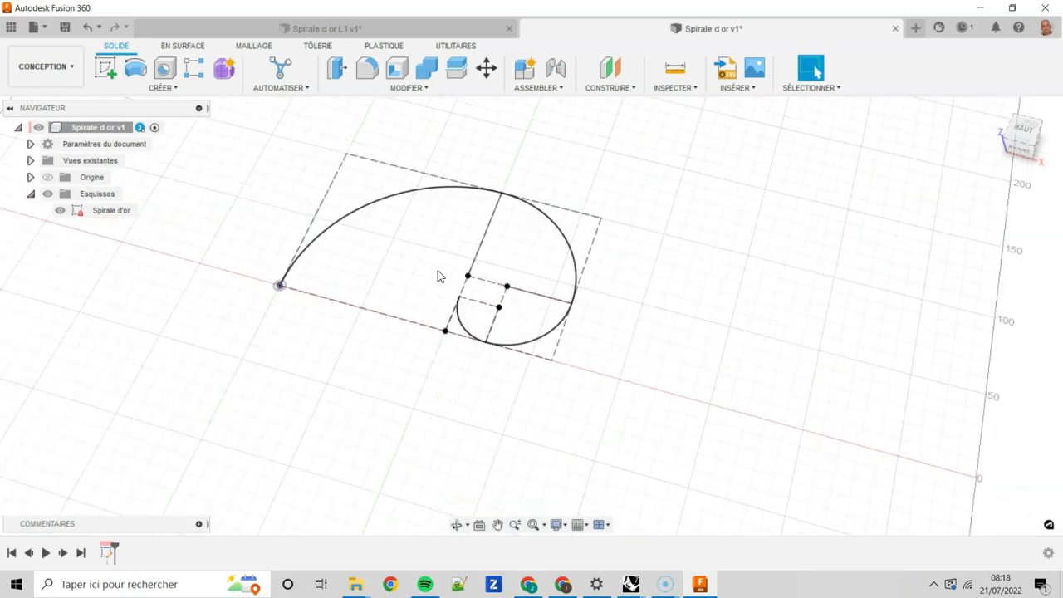
Save a new version of the spiral design, confirming the Enregistrer dialog
{"action": "left_click", "coordinate": [64, 31]}
{"action": "left_click", "coordinate": [507, 311]}
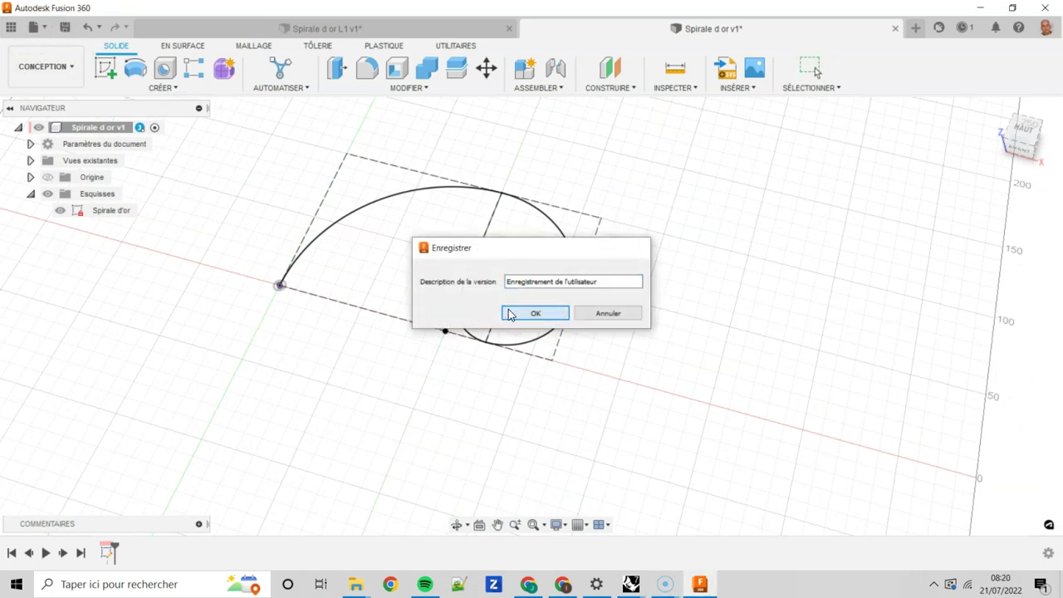